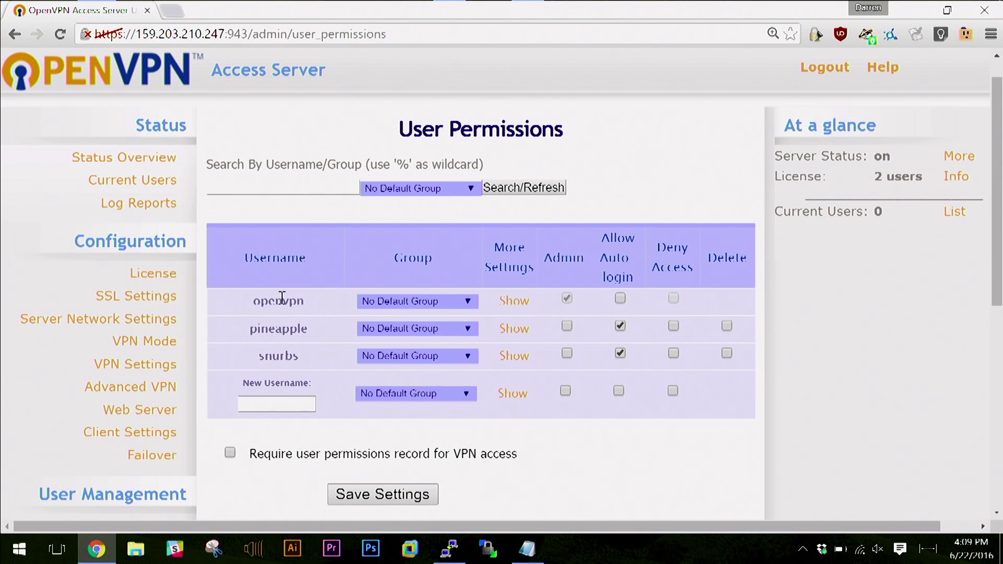
# Select the snurbs and pineapple usernames in the user list, then clear the selection.
pyautogui.doubleClick(260, 353)
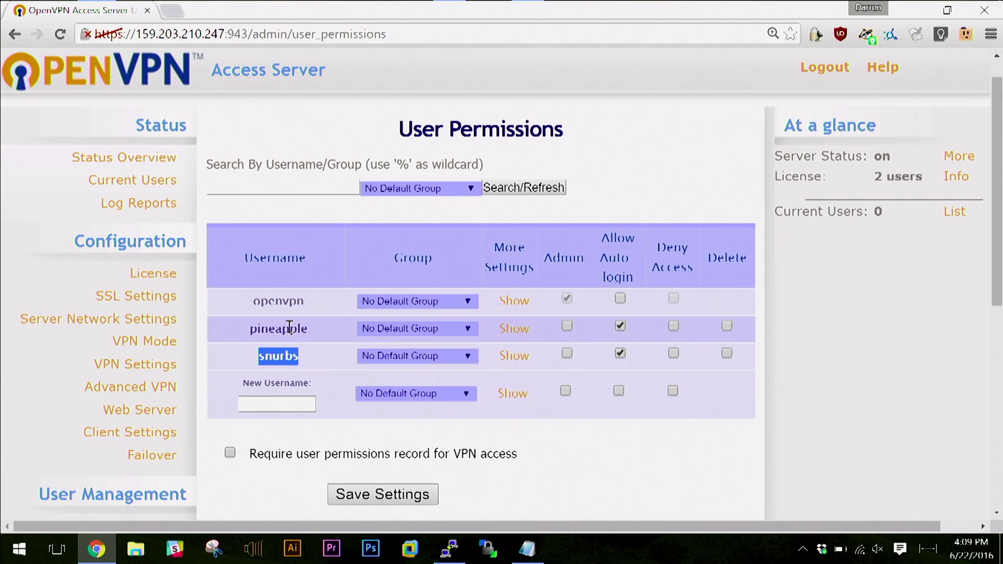
pyautogui.doubleClick(301, 329)
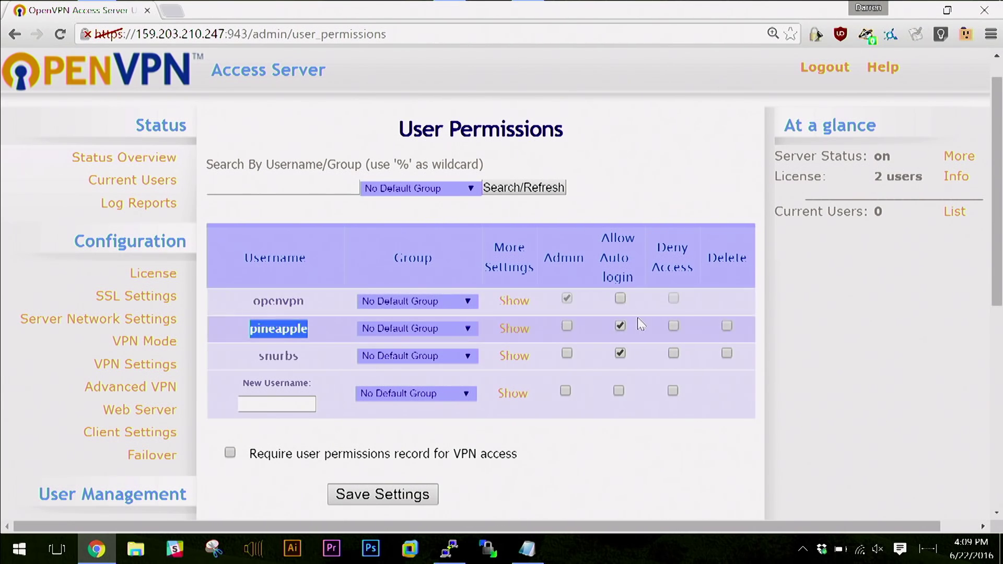
pyautogui.click(629, 188)
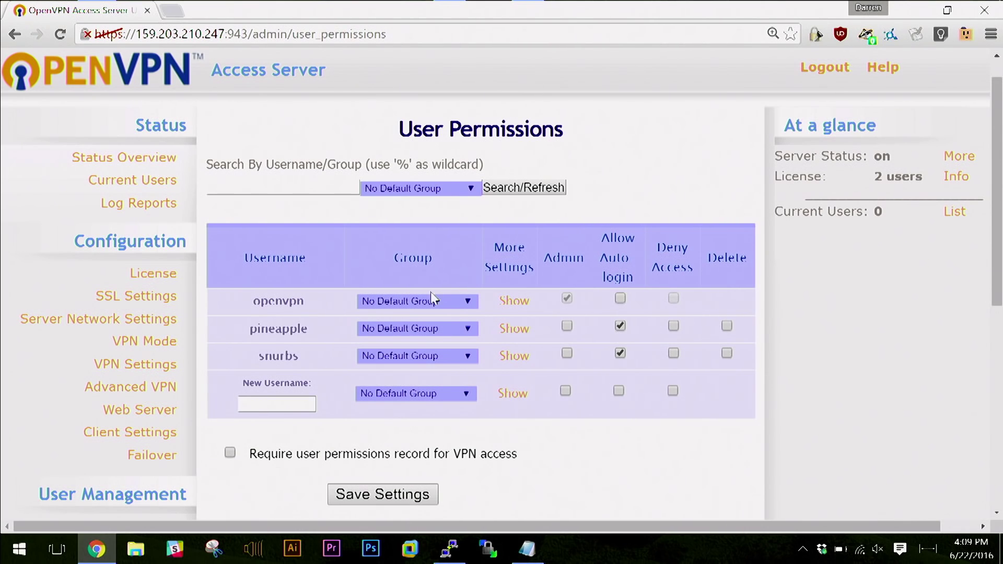
pyautogui.doubleClick(260, 330)
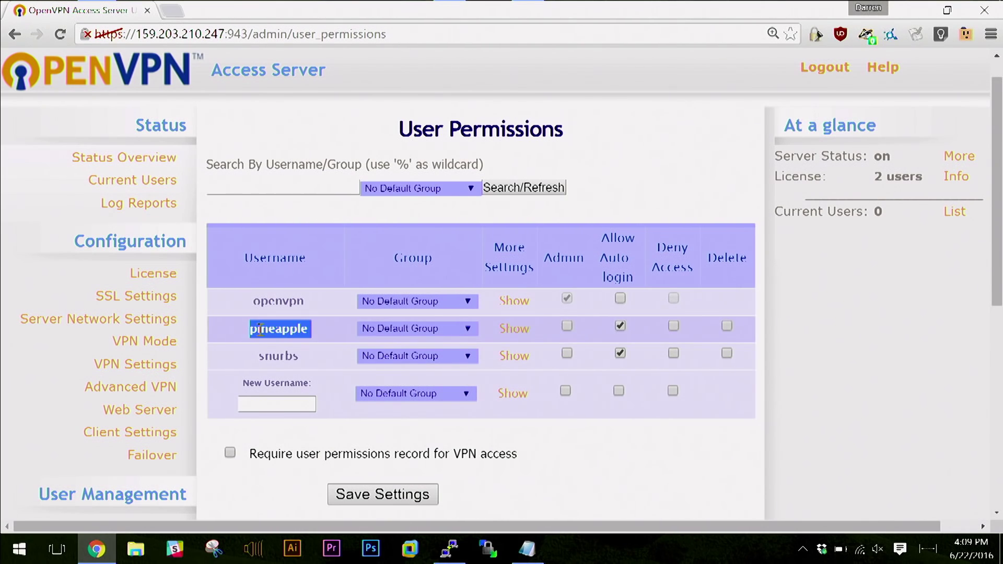
pyautogui.click(282, 330)
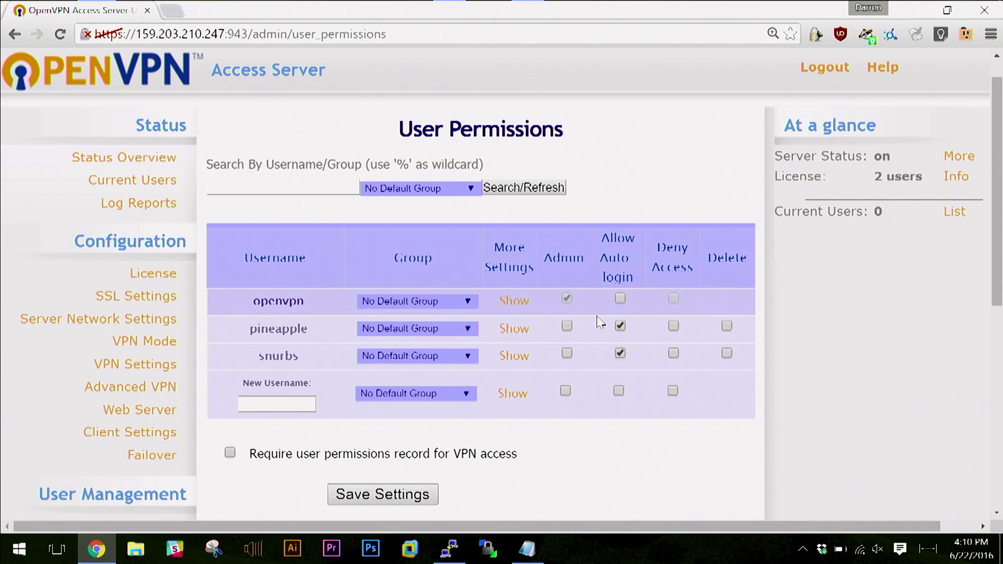
# Copy the server address up to the port and load its client login page in a new tab.
pyautogui.hotkey('ctrl', 'l')
pyautogui.press('End')
pyautogui.hotkey('ctrl', 'shift', 'Left')
pyautogui.hotkey('shift', 'Home')
pyautogui.hotkey('ctrl', 'c')
pyautogui.hotkey('ctrl', 't')
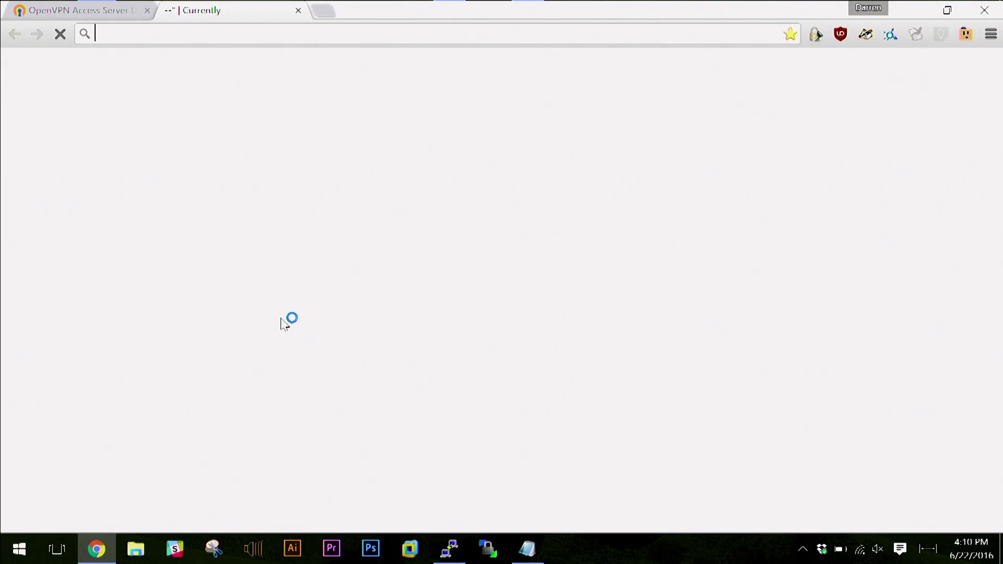
pyautogui.hotkey('ctrl', 'v')
pyautogui.press('Return')
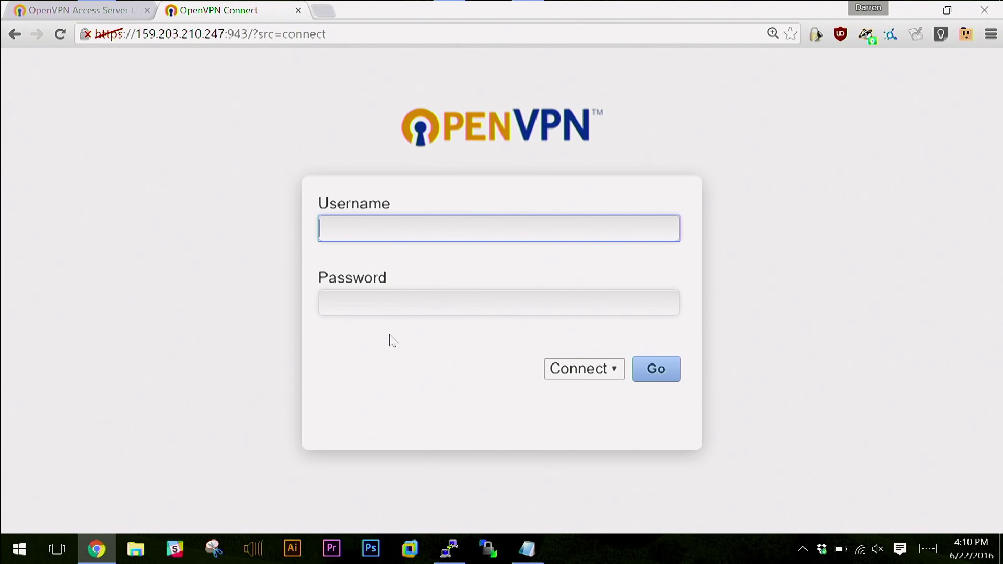
# Enter the user's password, choose Login instead of Connect, and sign in.
pyautogui.press('Tab')
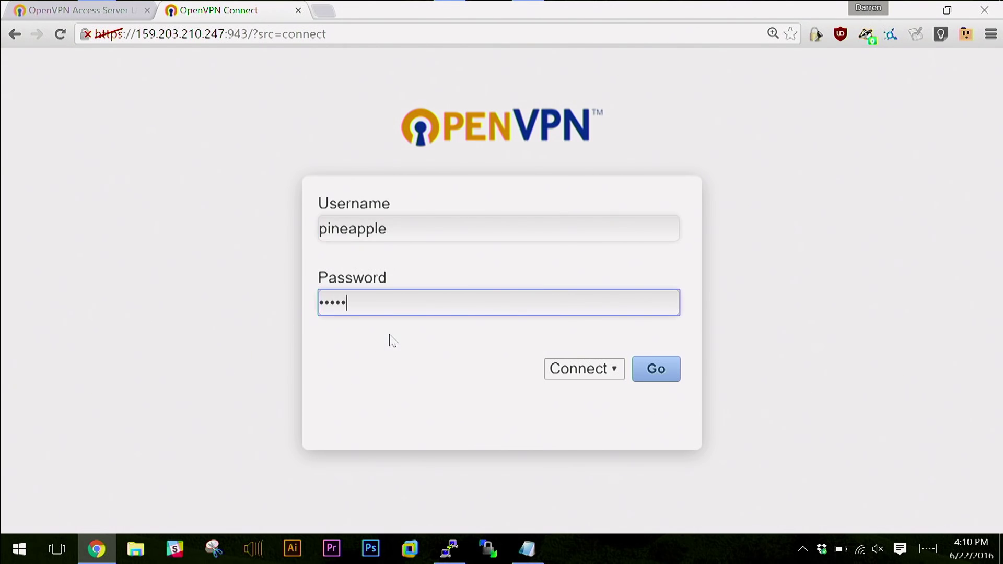
pyautogui.click(574, 371)
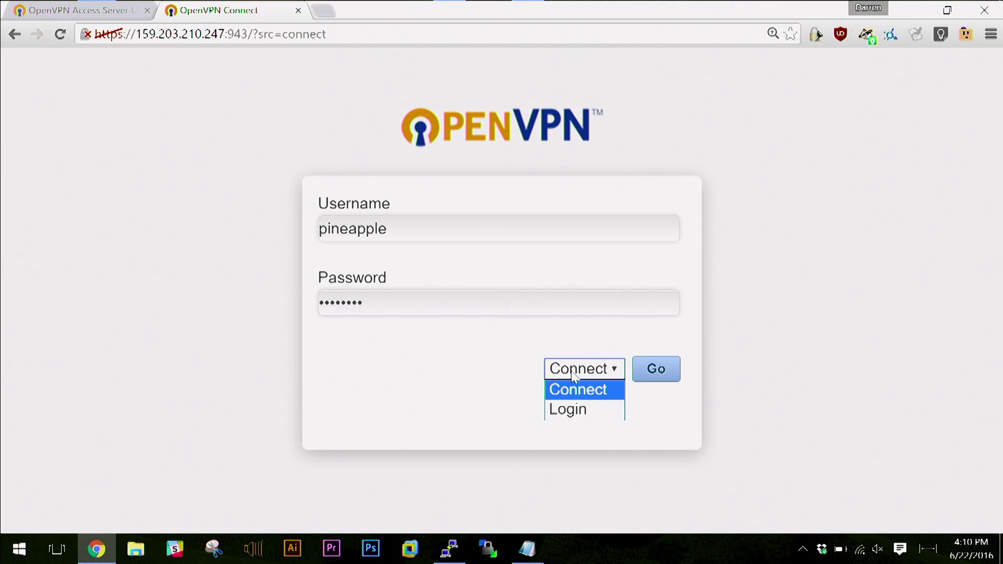
pyautogui.click(580, 407)
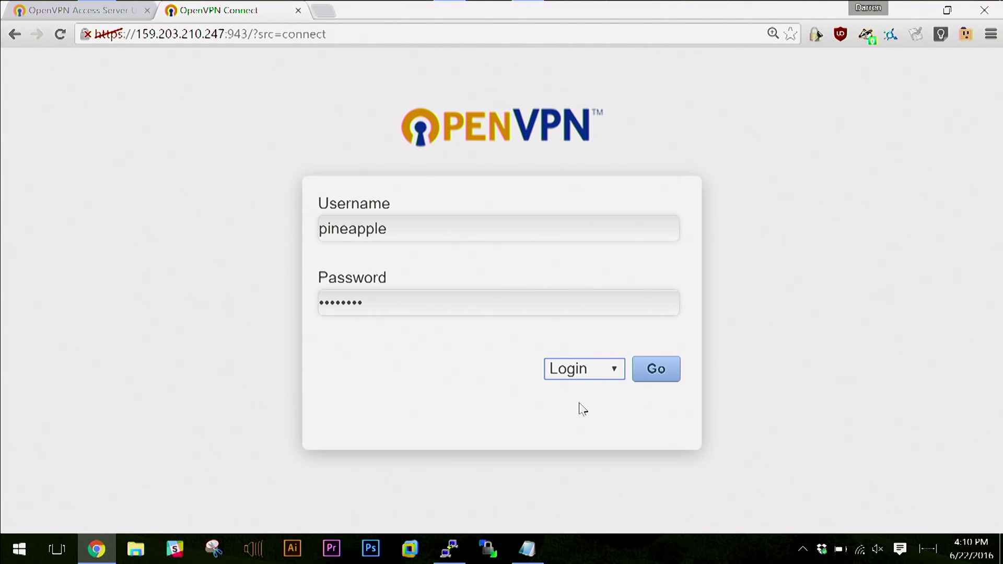
pyautogui.click(639, 372)
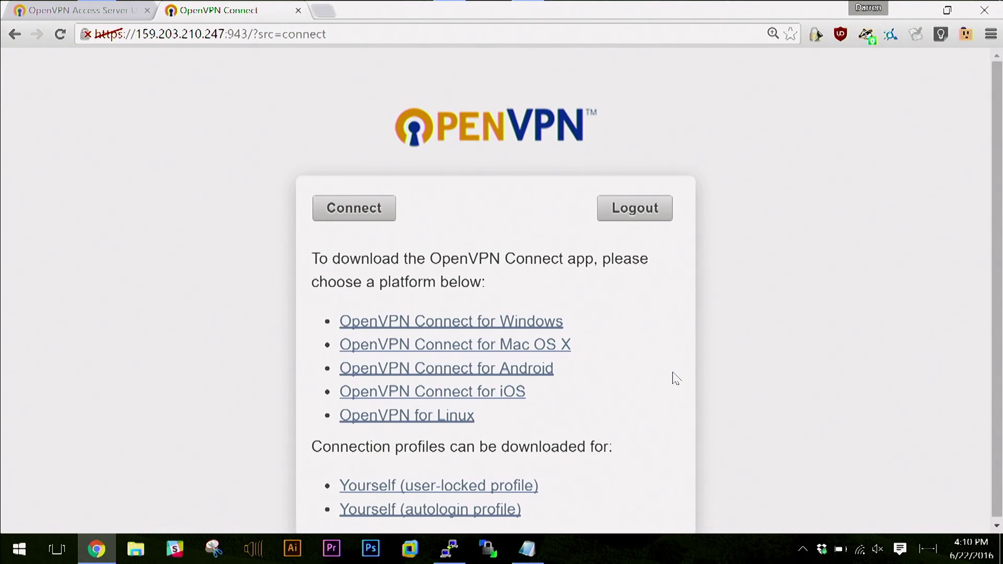
# Download the autologin profile client.ovpn and save it into the Downloads folder.
pyautogui.scroll(-1, 676, 378)
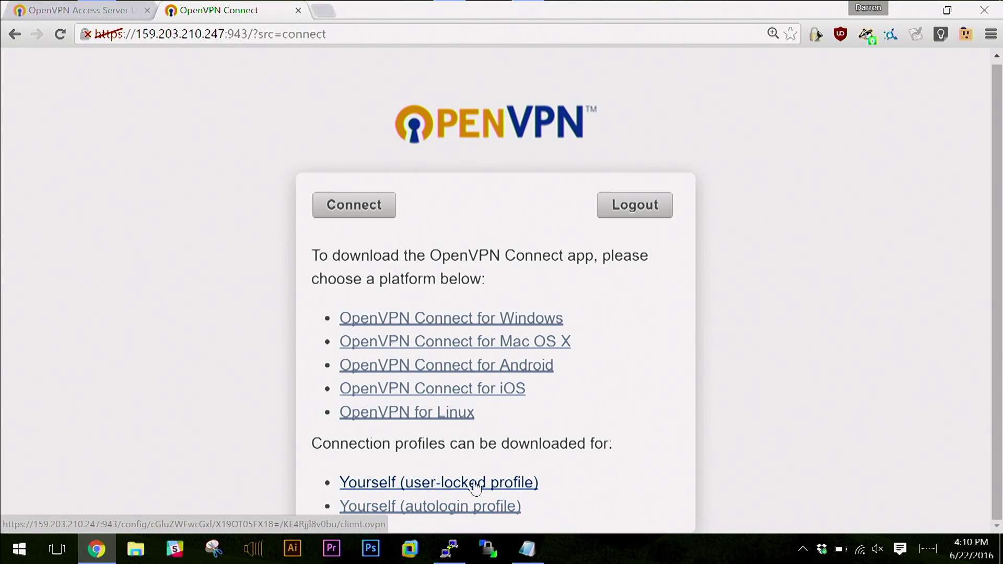
pyautogui.click(423, 507)
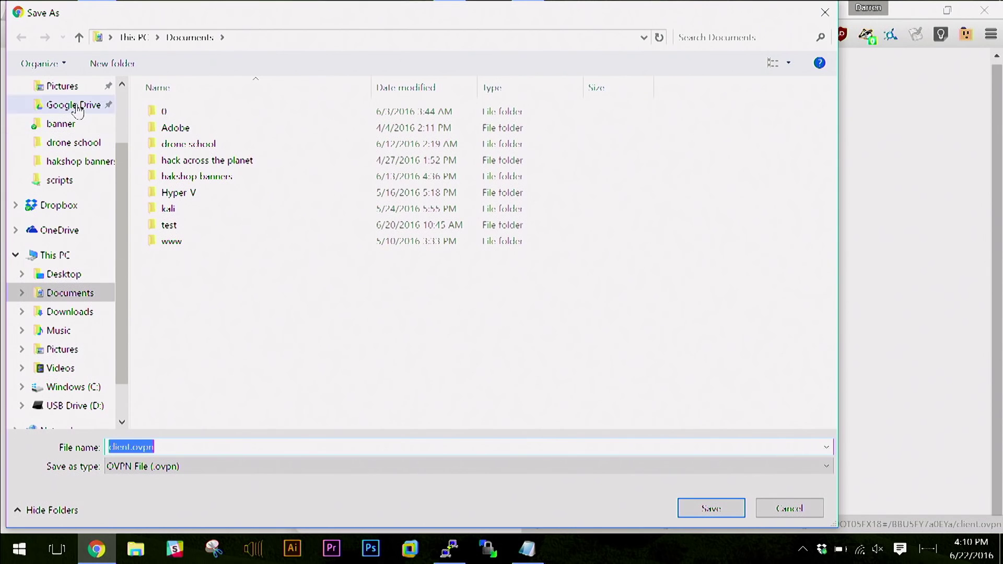
pyautogui.scroll(1, 77, 110)
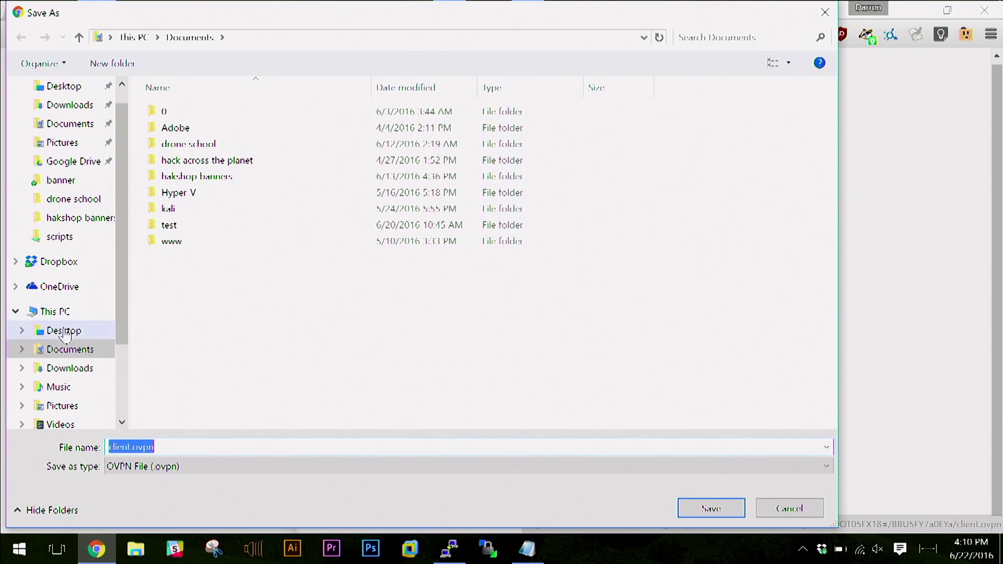
pyautogui.click(73, 369)
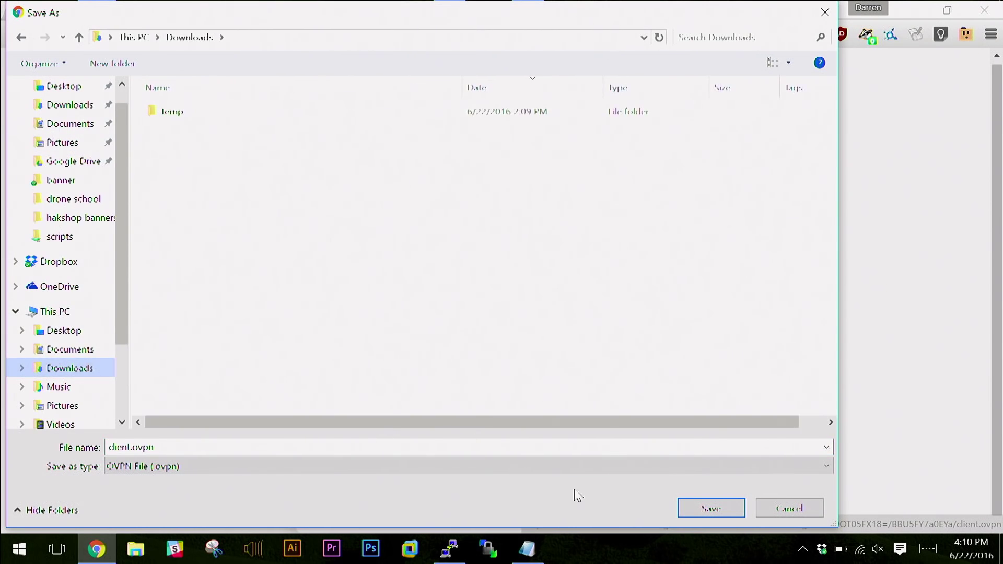
pyautogui.click(703, 516)
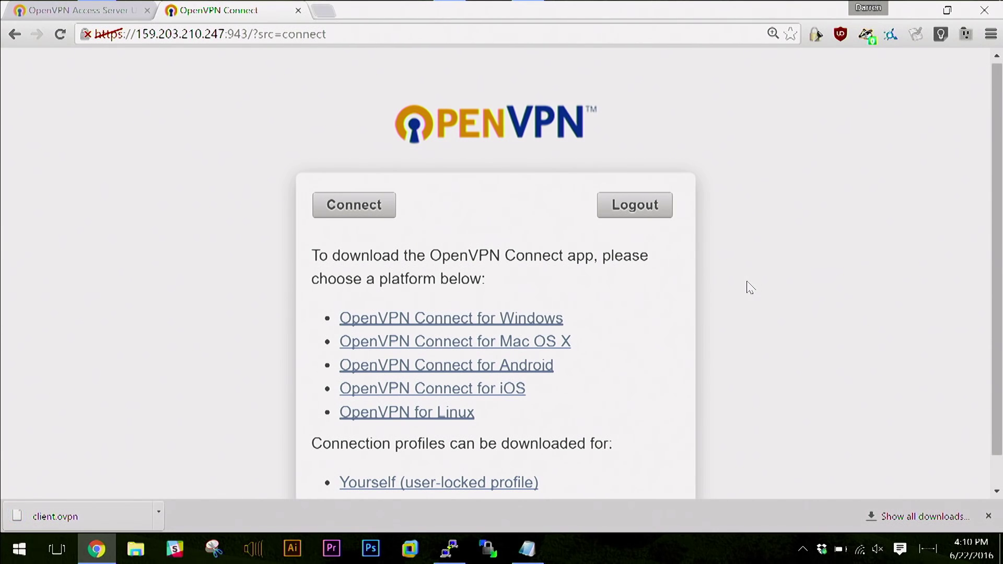
# Load the WiFi Pineapple interface at 172.16.42.1:1471 in a new tab and start setup.
pyautogui.hotkey('ctrl', 't')
pyautogui.write('172.16.42.1:1471')
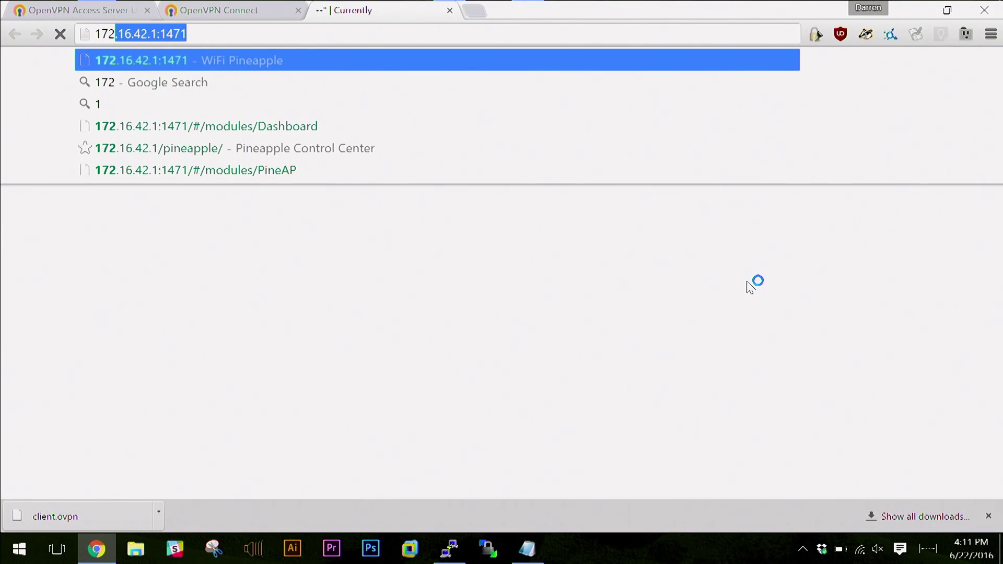
pyautogui.press('Return')
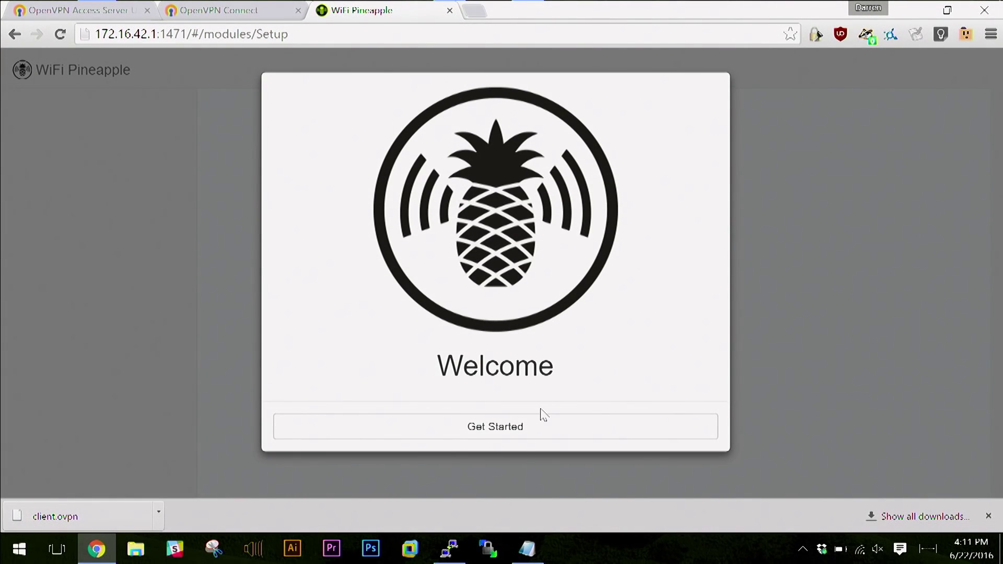
pyautogui.click(501, 434)
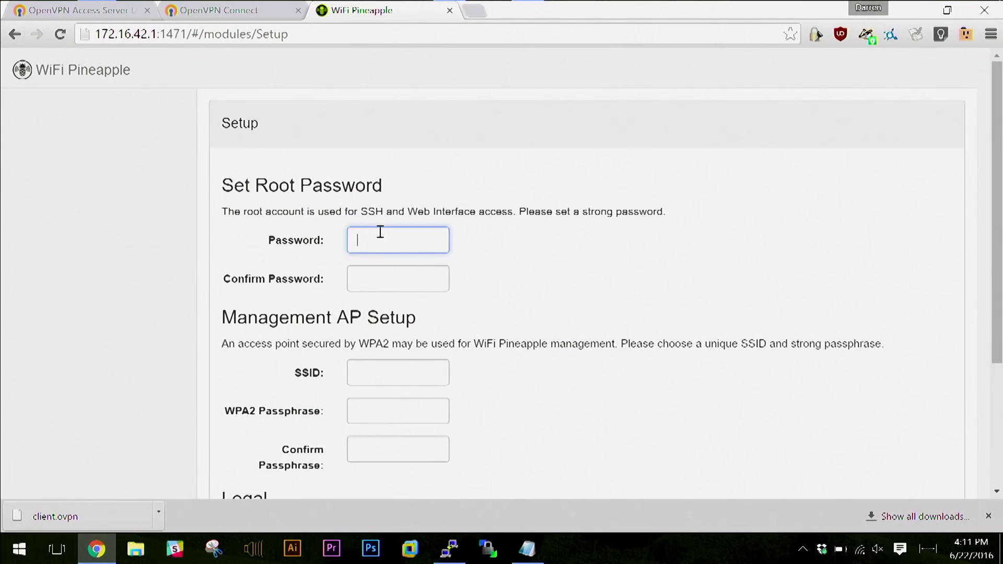
# Enter and confirm the root password, moving on to the management SSID and passphrase fields.
pyautogui.press('Tab')
pyautogui.press('Tab')
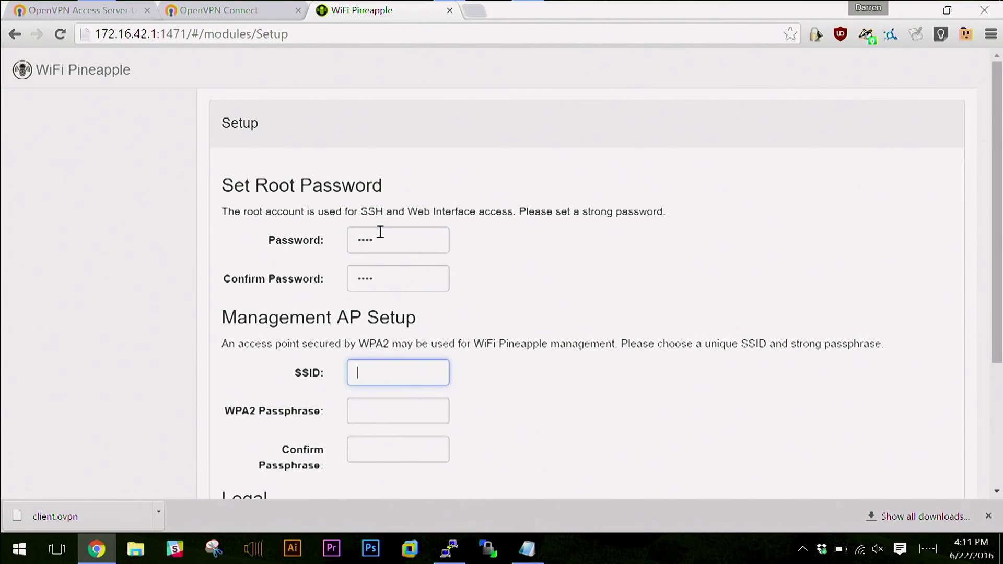
pyautogui.press('Tab')
pyautogui.scroll(-1, 541, 325)
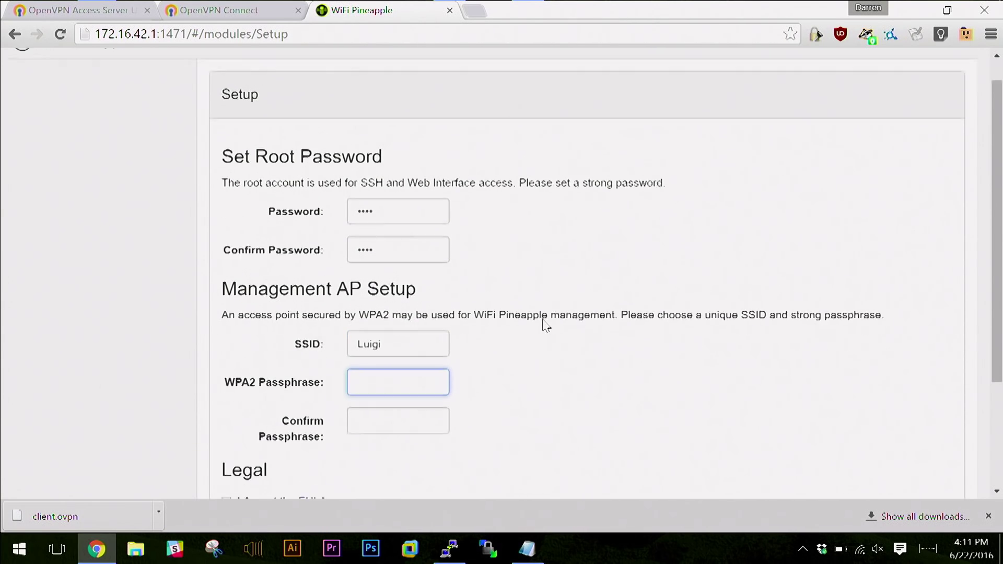
pyautogui.scroll(-1, 556, 358)
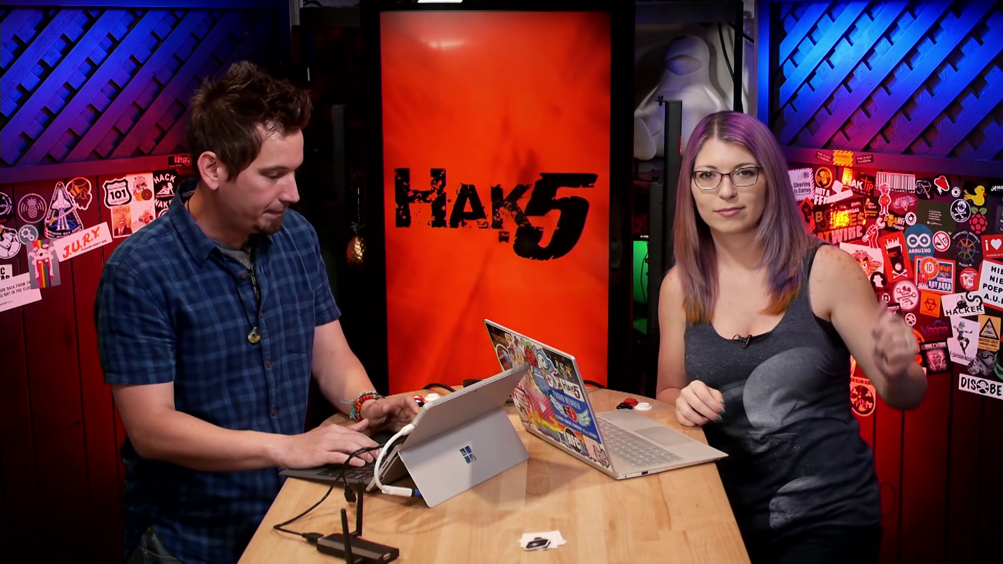
# Enter and confirm the WPA2 passphrase, accept both licences, and complete the setup.
pyautogui.write('******')
pyautogui.press('Tab')
pyautogui.write('*********')
pyautogui.press('Tab')
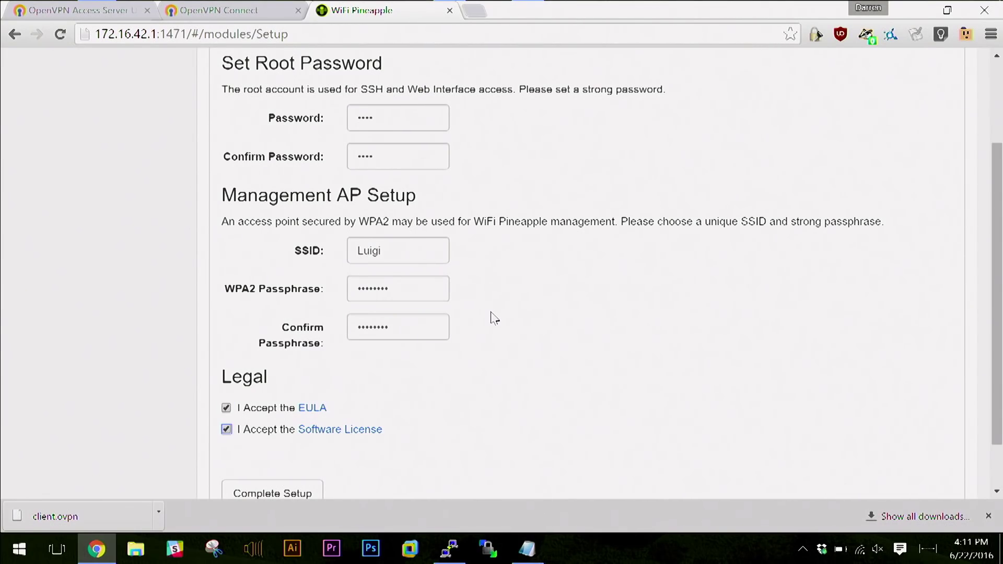
pyautogui.press('Tab')
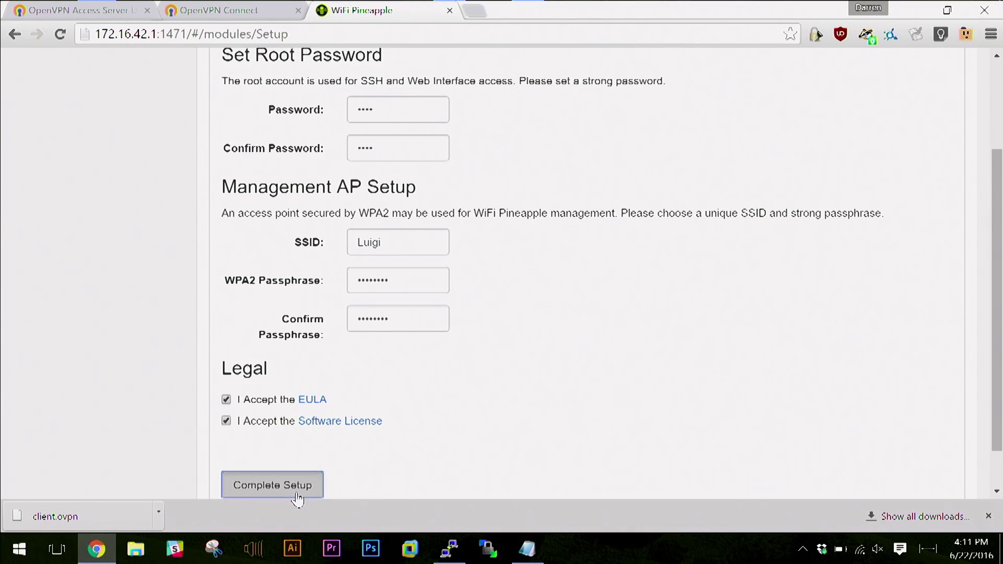
pyautogui.click(295, 492)
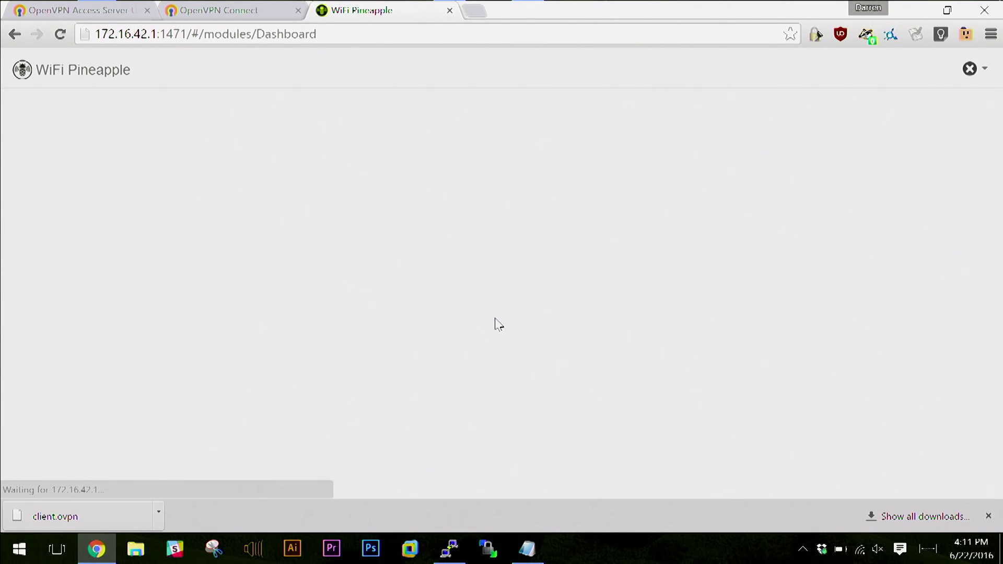
# Log in with the root password and review the Dashboard.
pyautogui.press('Return')
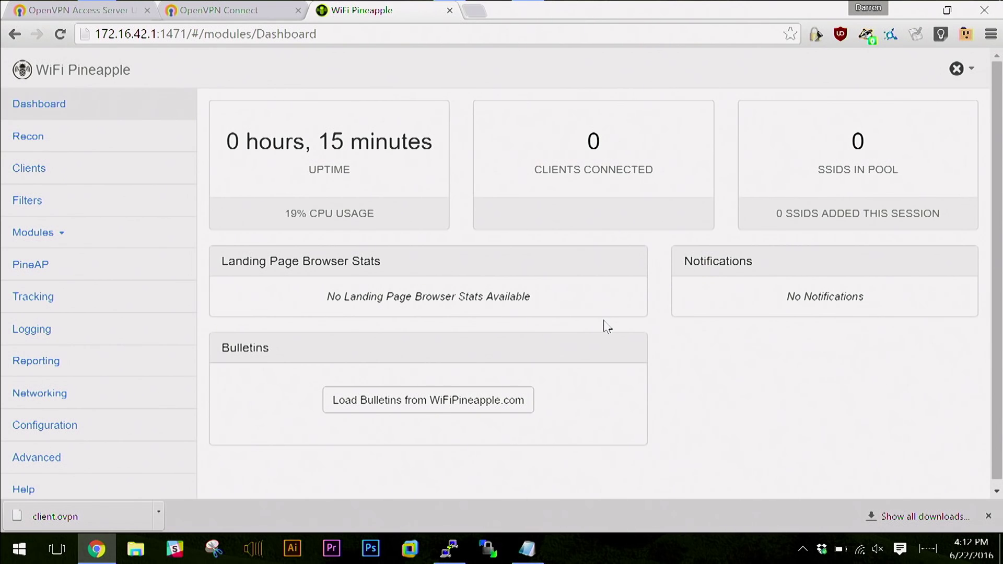
pyautogui.scroll(-1, 606, 327)
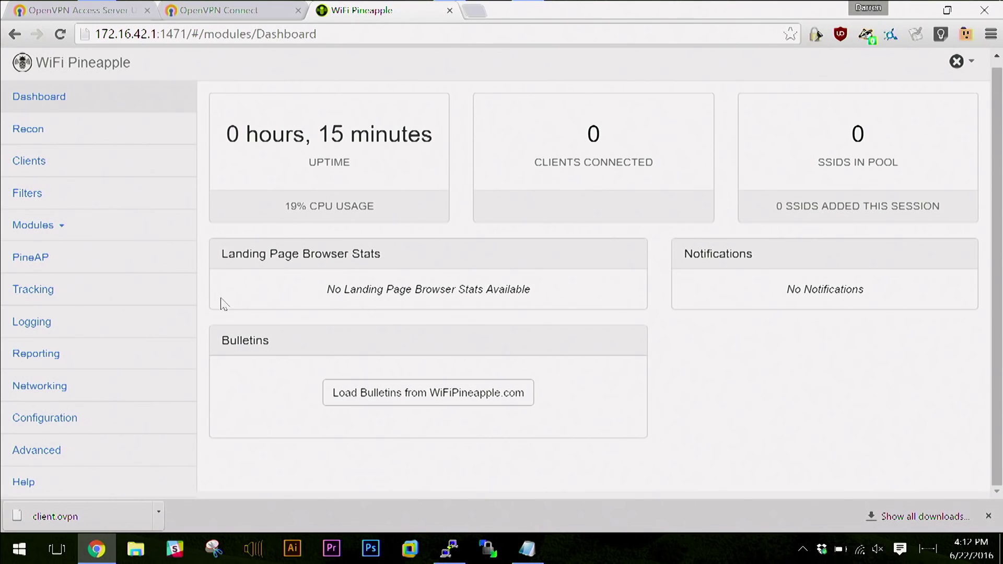
# On the Networking page, scan on wlan1 and select The Network Guest as the client-mode access point.
pyautogui.click(48, 389)
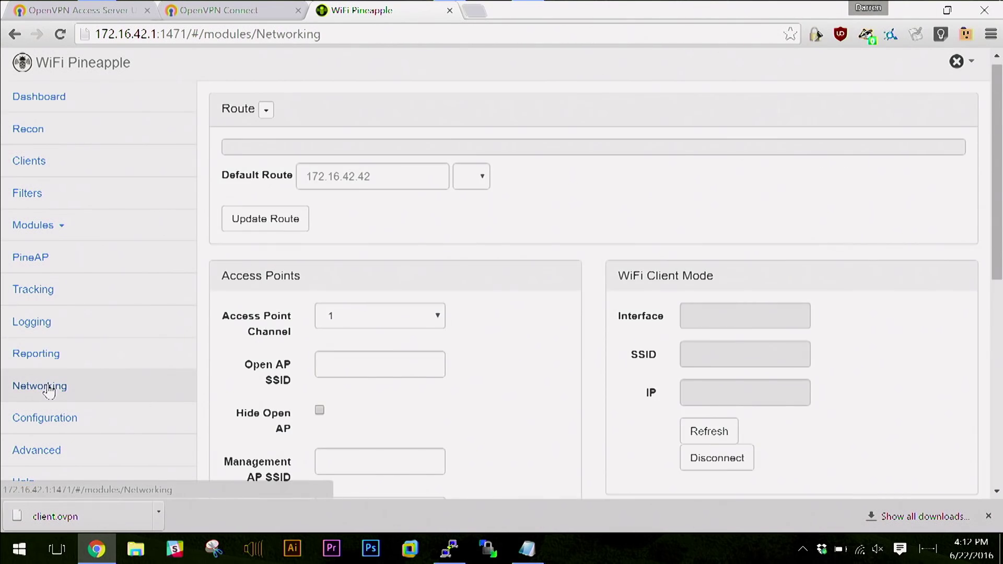
pyautogui.click(811, 376)
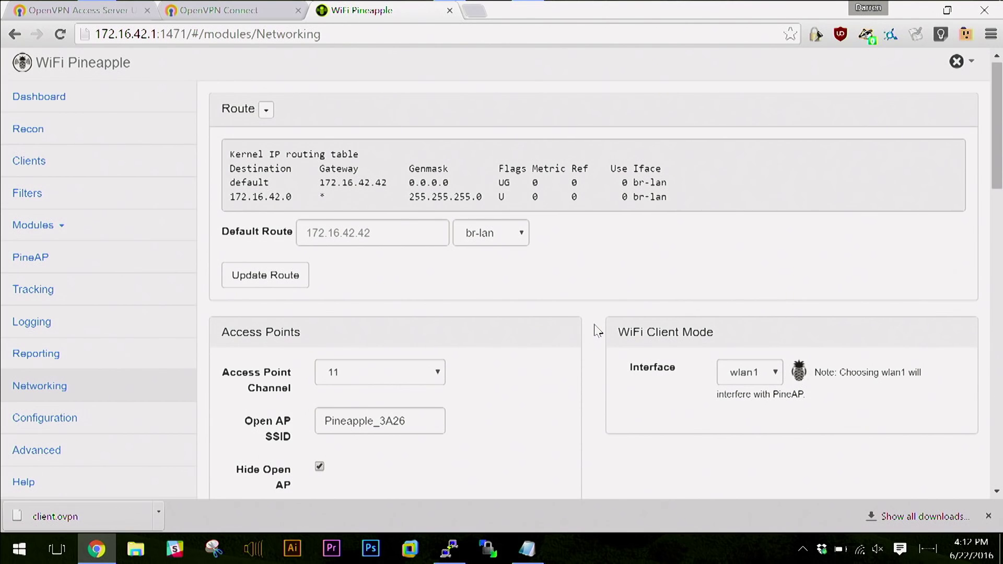
pyautogui.scroll(-2, 599, 331)
pyautogui.click(824, 304)
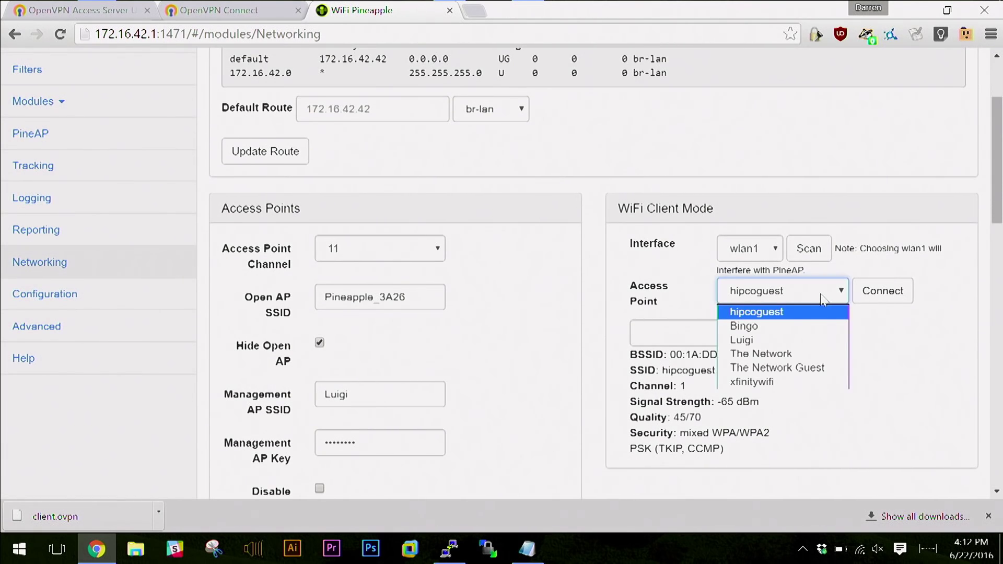
pyautogui.click(817, 368)
pyautogui.rightClick(711, 334)
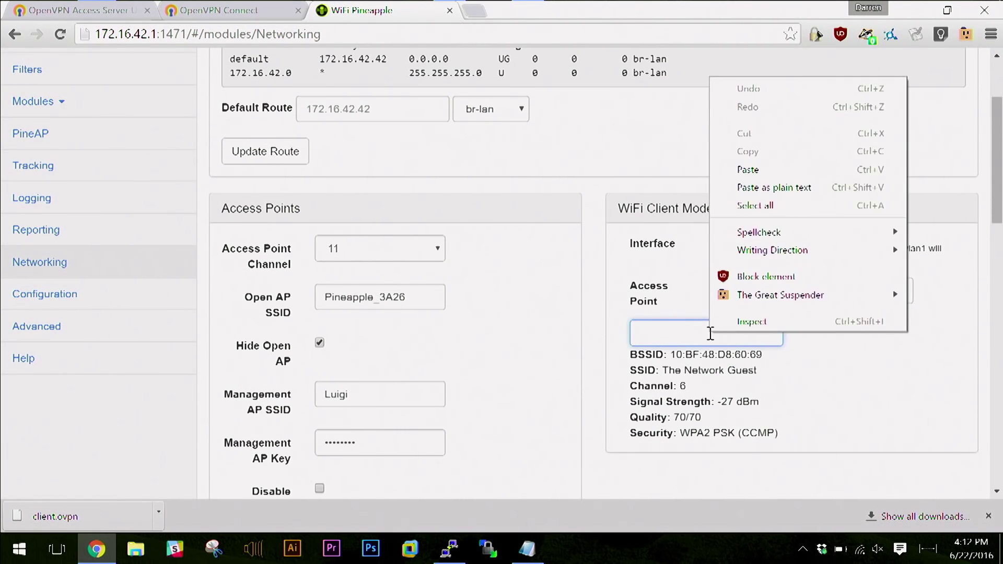
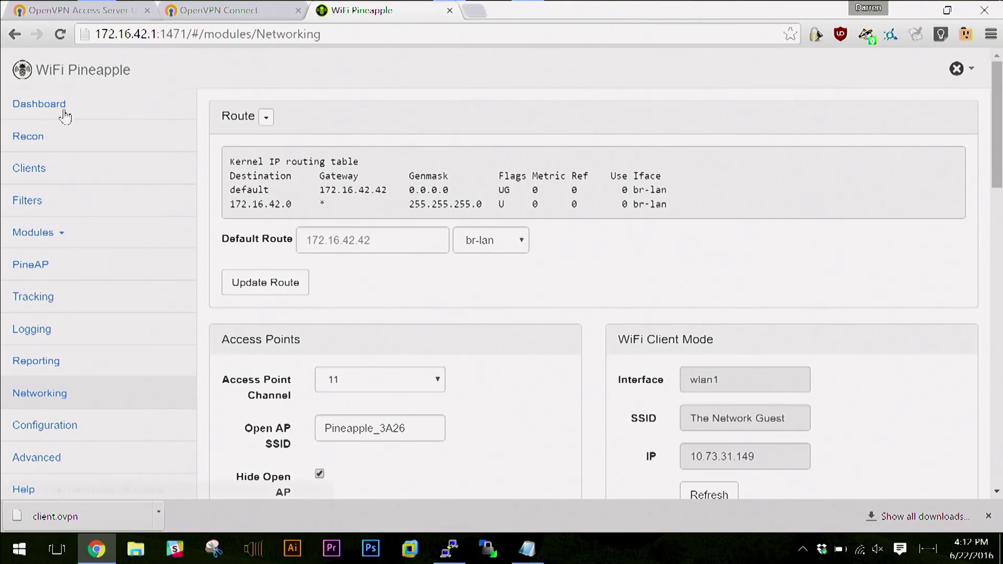
# Show the Pineapple Dashboard with 16 minutes uptime and 0 clients, and load the Project Update bulletin.
pyautogui.click(64, 112)
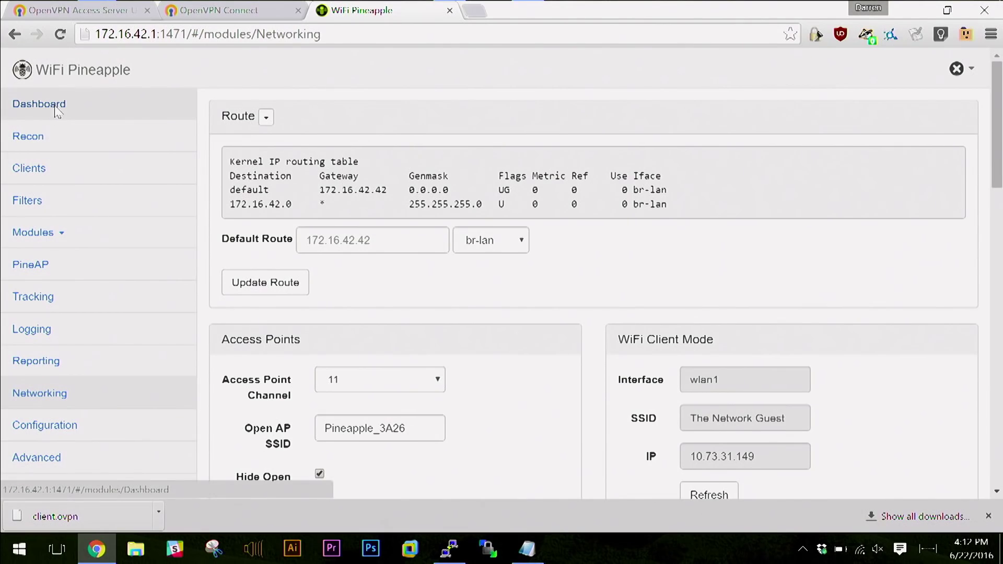
pyautogui.click(368, 402)
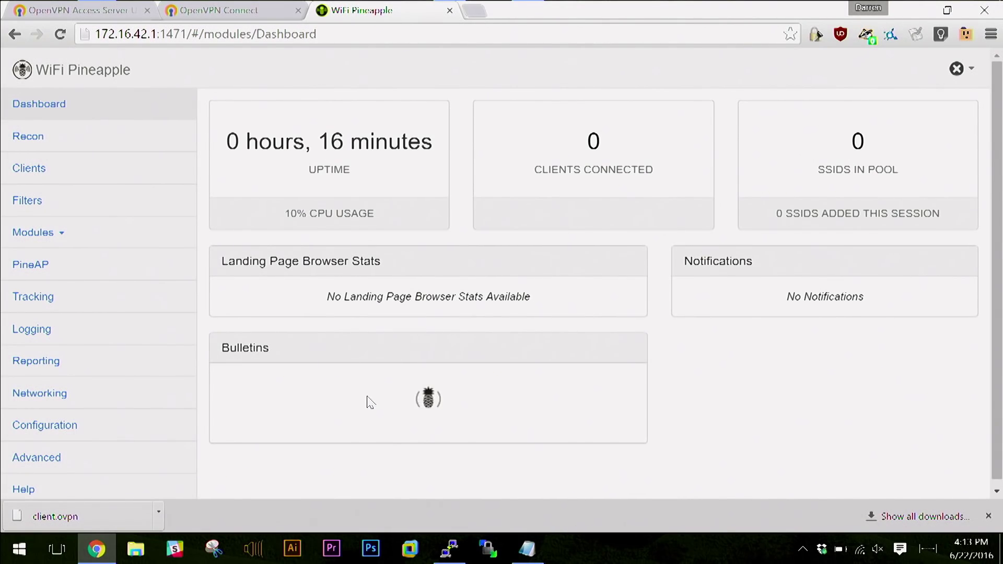
pyautogui.scroll(-4, 669, 261)
pyautogui.scroll(4, 668, 259)
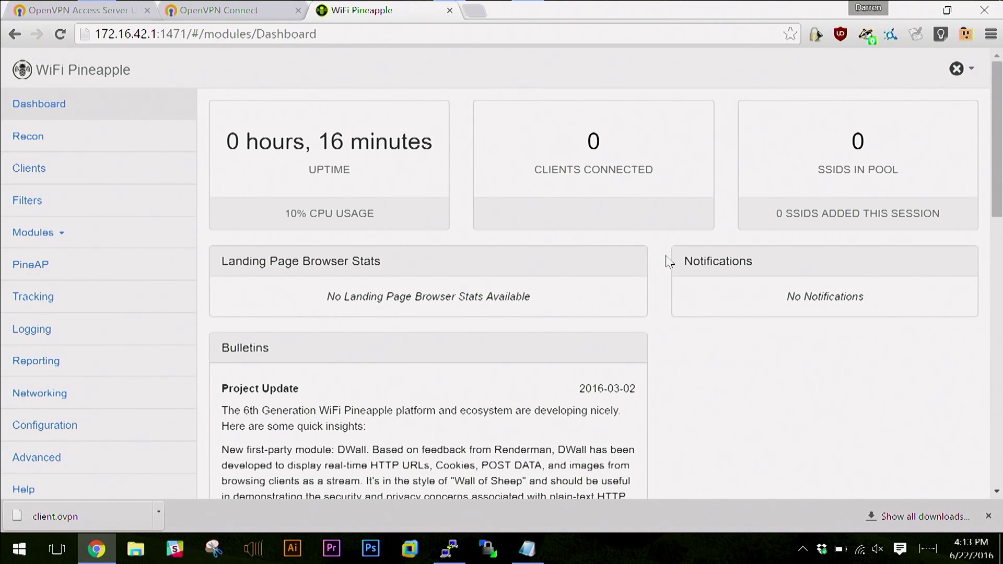
pyautogui.hotkey('alt', 'Tab')
pyautogui.press('Escape')
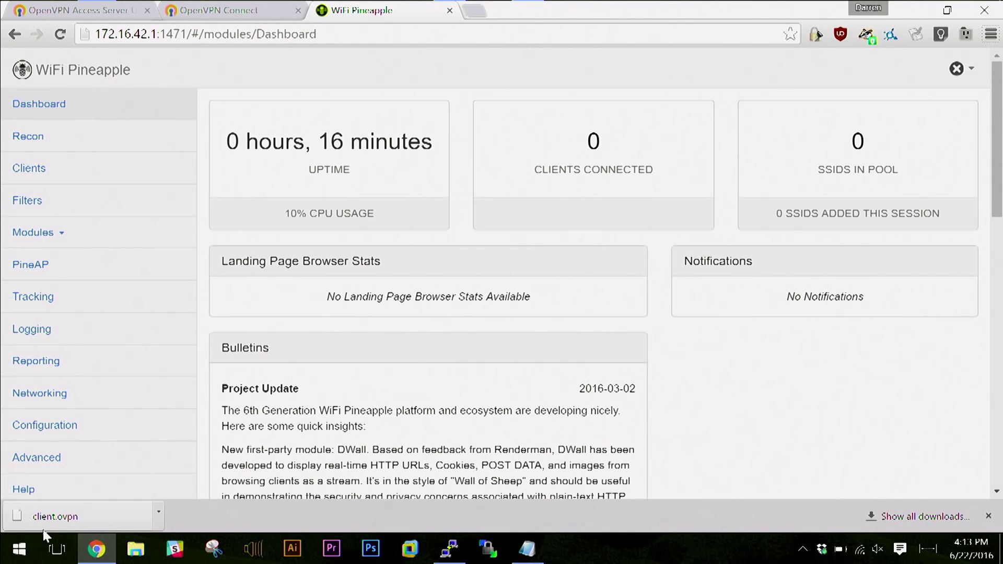
# Submit a WinSCP login using SCP to host 172.16.42.1 as root with the account password.
pyautogui.click(491, 551)
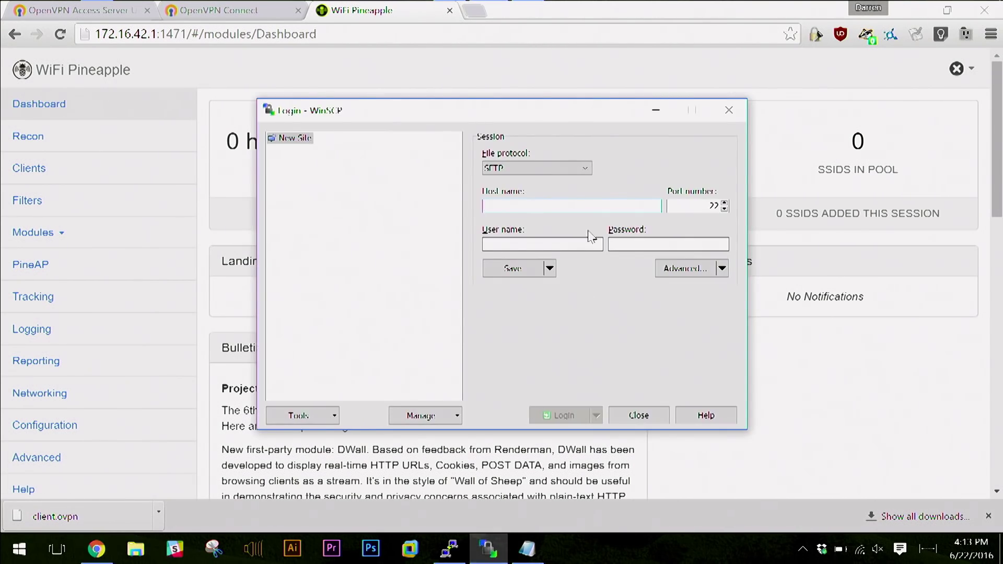
pyautogui.click(503, 166)
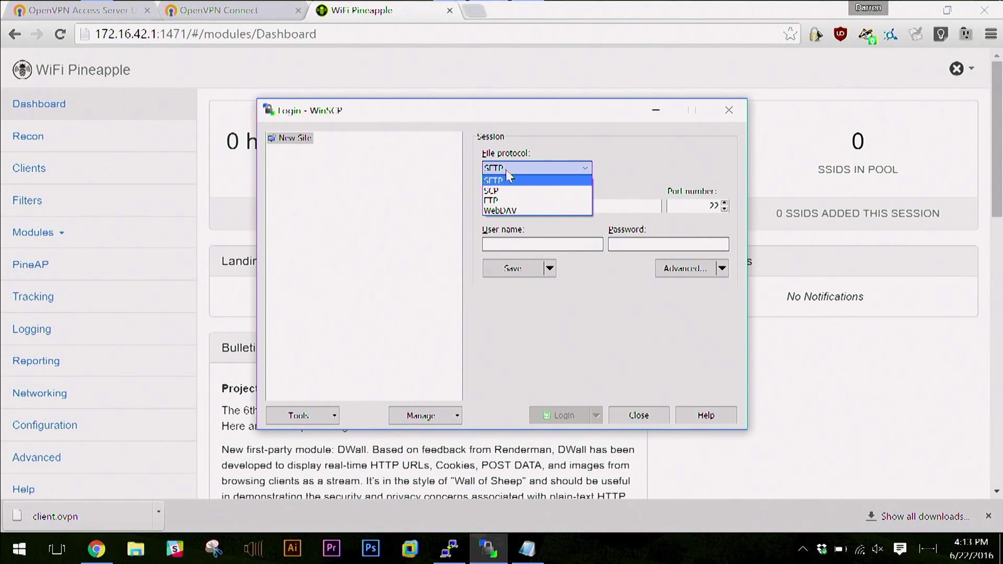
pyautogui.click(508, 192)
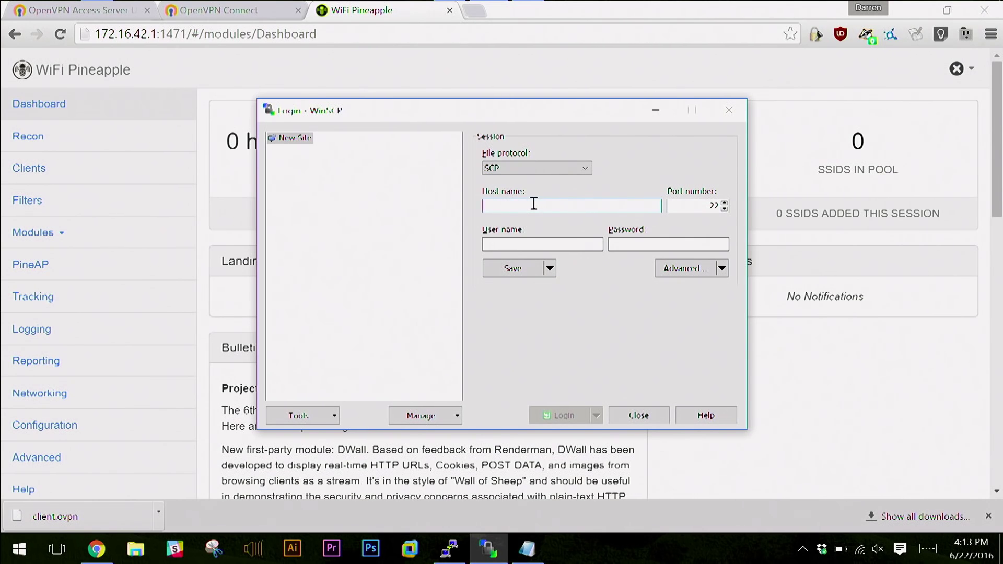
pyautogui.write('172.16.42.1')
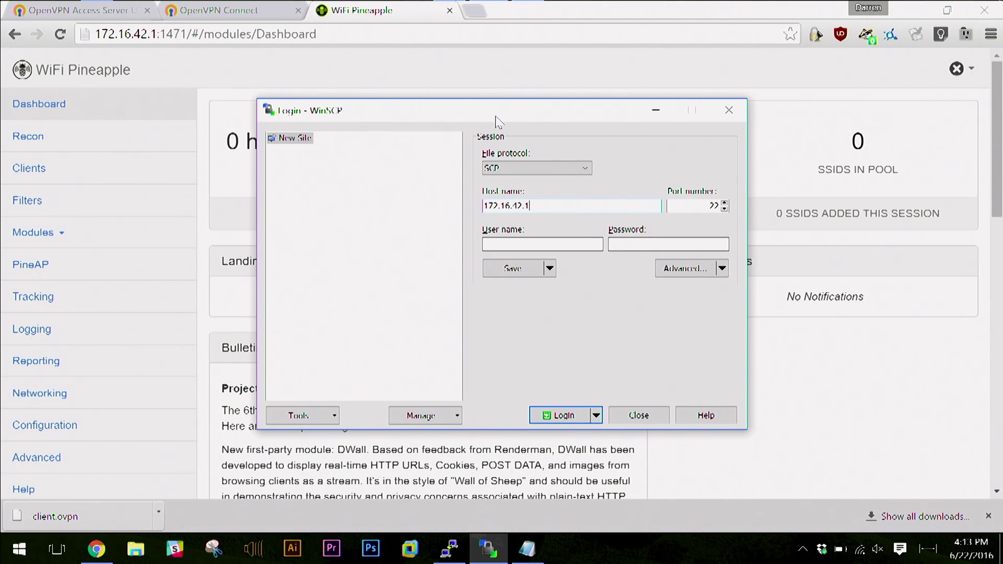
pyautogui.moveTo(498, 122); pyautogui.dragTo(514, 83)
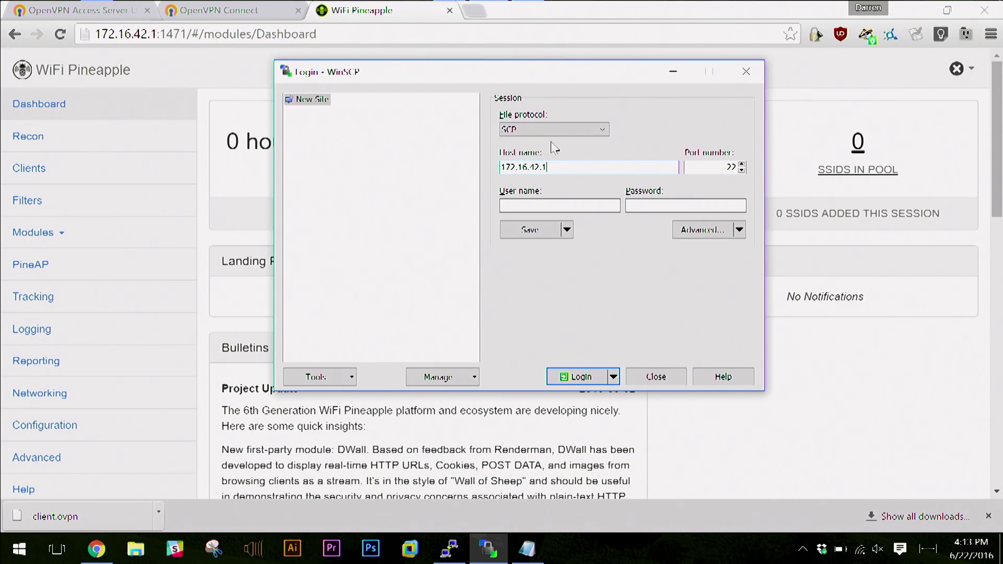
pyautogui.click(583, 205)
pyautogui.write('root')
pyautogui.press('Tab')
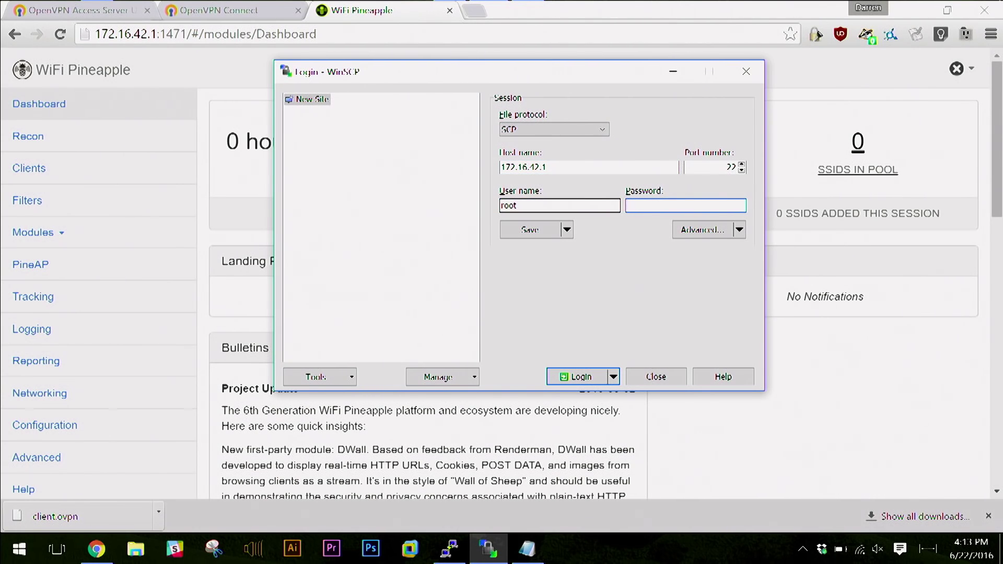
pyautogui.press('Return')
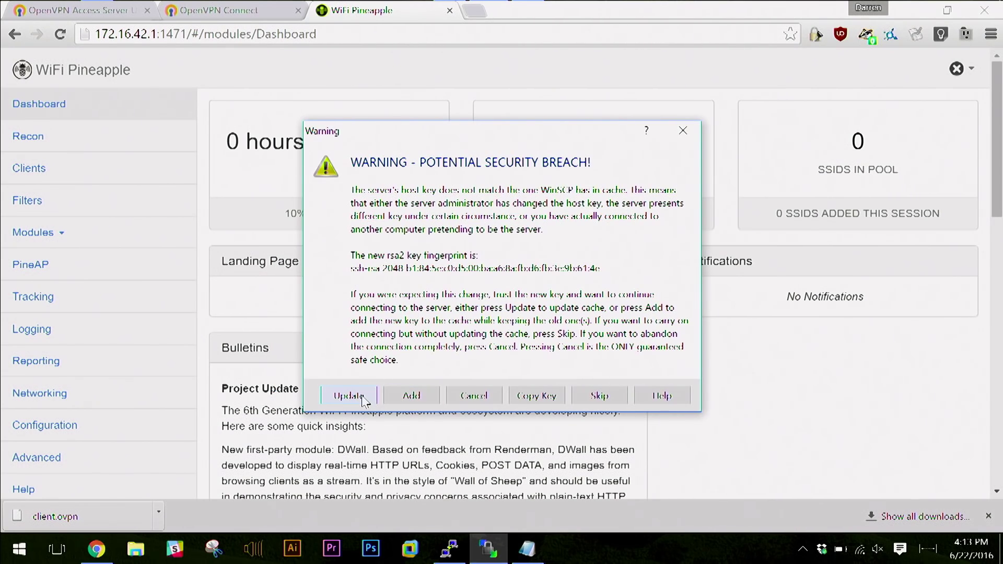
# Accept the updated host key and copy client.ovpn from local Downloads into the Pineapple's /root folder.
pyautogui.click(349, 396)
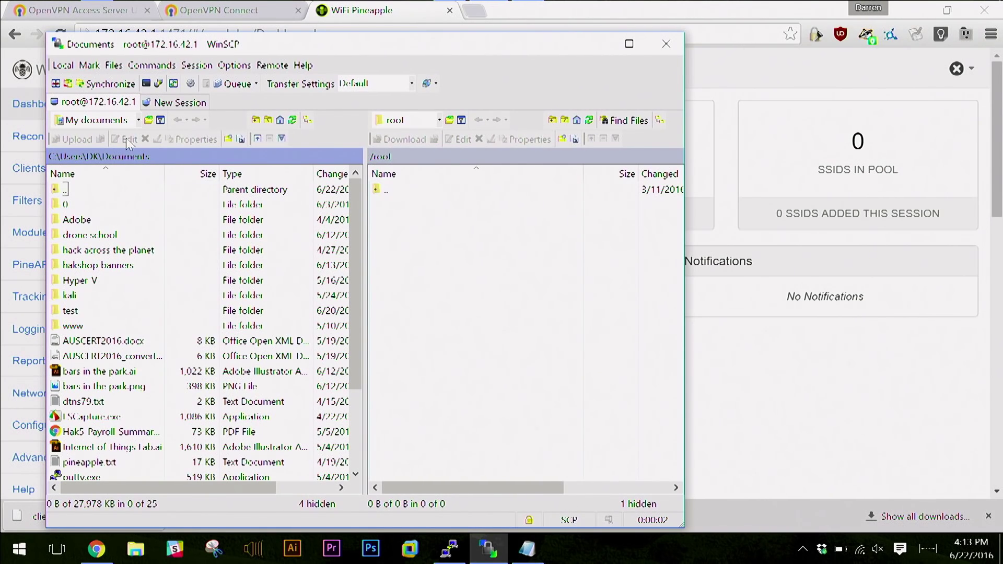
pyautogui.doubleClick(64, 189)
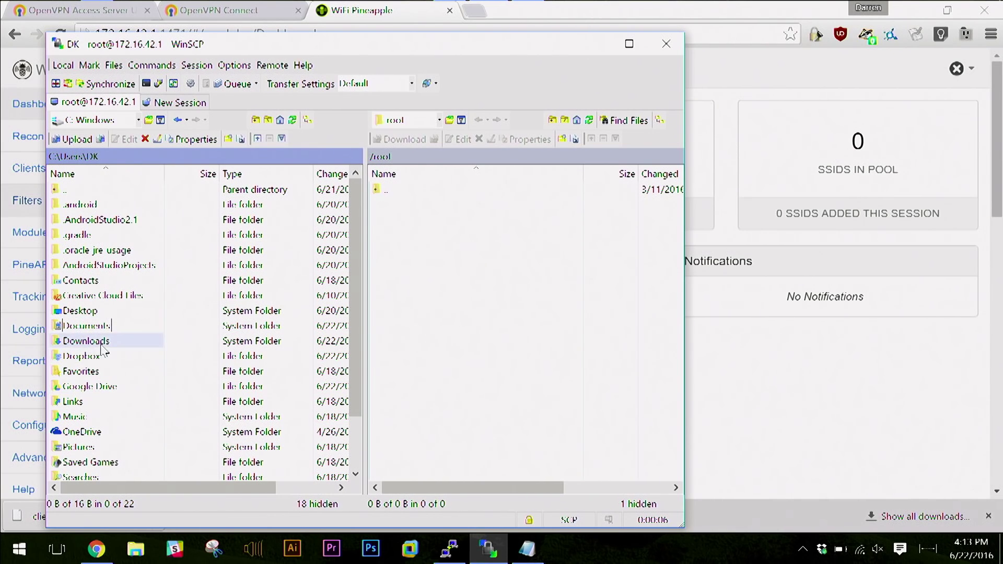
pyautogui.doubleClick(99, 344)
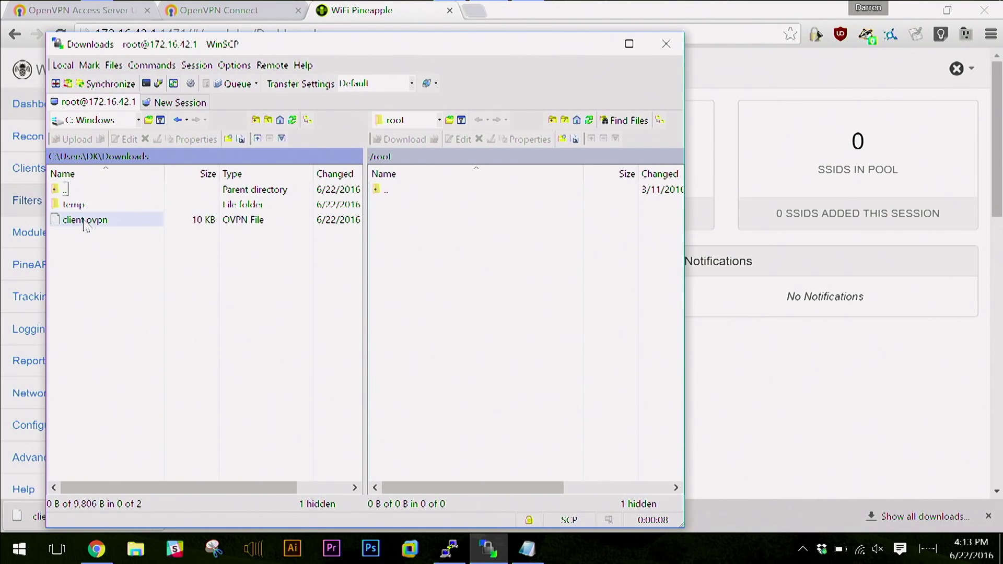
pyautogui.moveTo(472, 53); pyautogui.dragTo(504, 22)
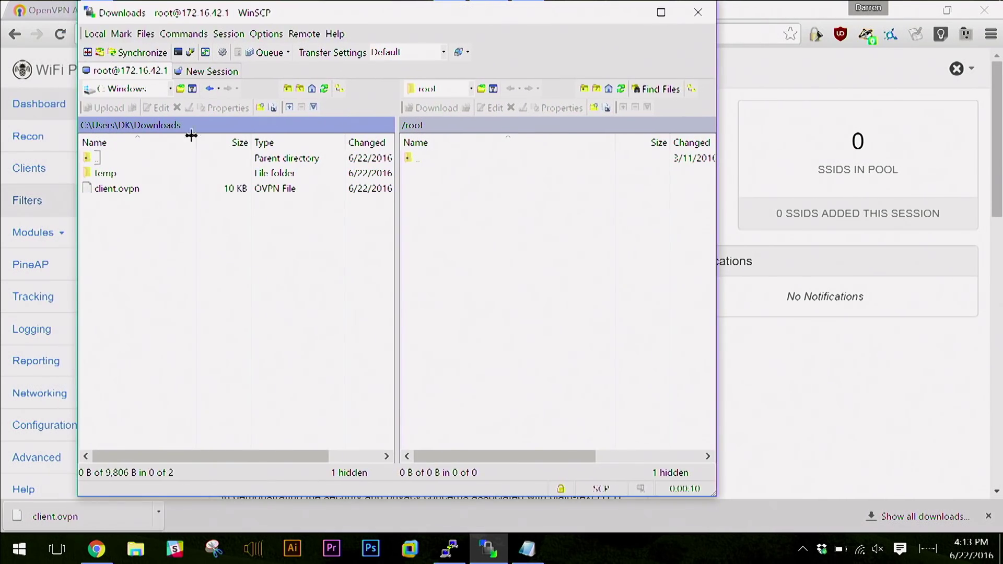
pyautogui.moveTo(105, 190); pyautogui.dragTo(425, 241)
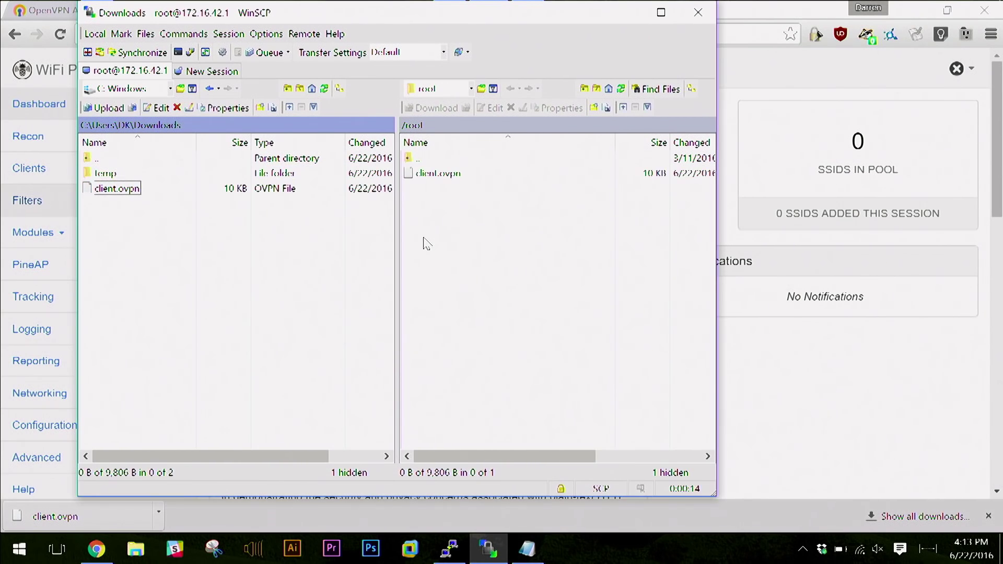
# Minimize WinSCP and open a PuTTY SSH session to 172.16.42.1, accepting its host key.
pyautogui.click(625, 14)
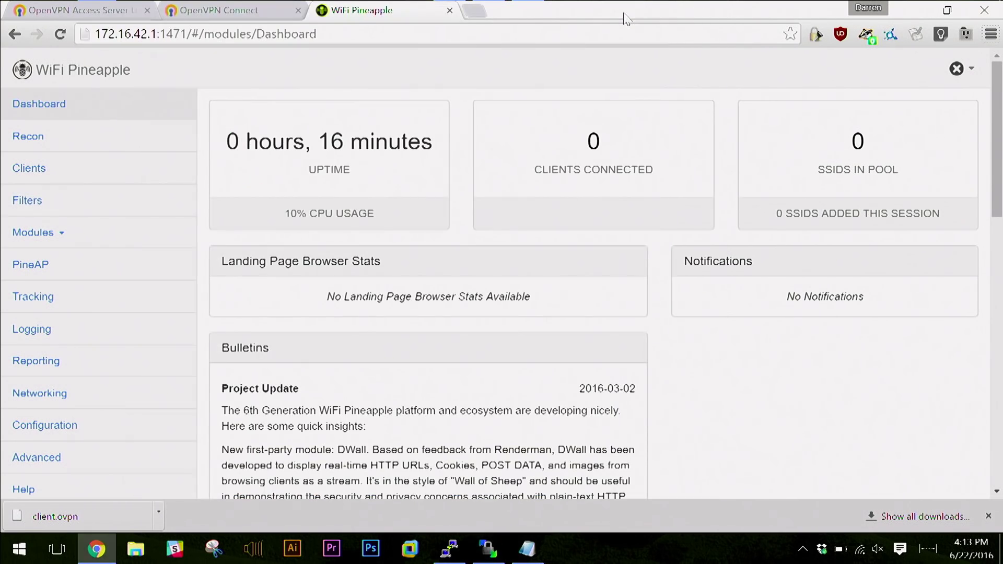
pyautogui.click(462, 548)
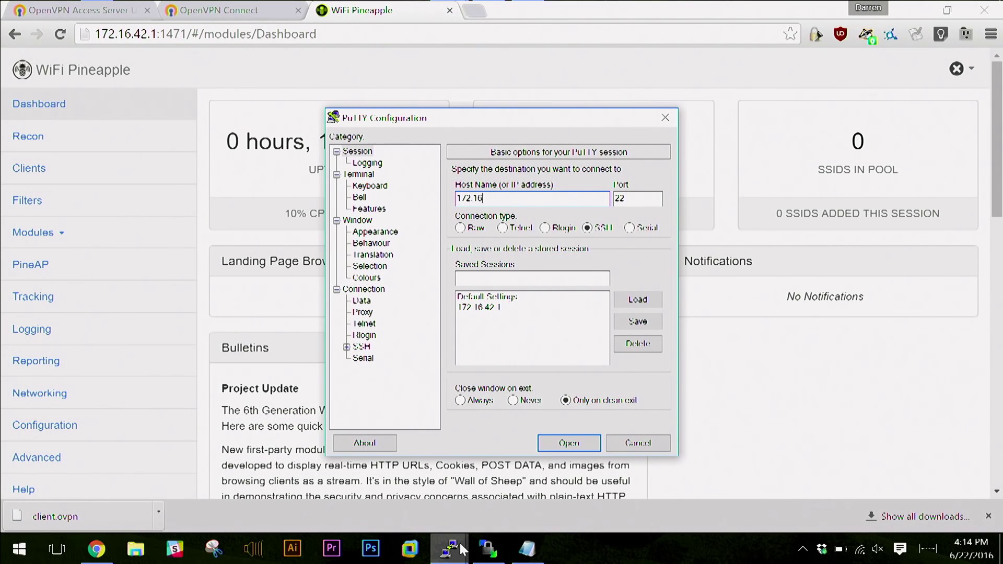
pyautogui.press('Return')
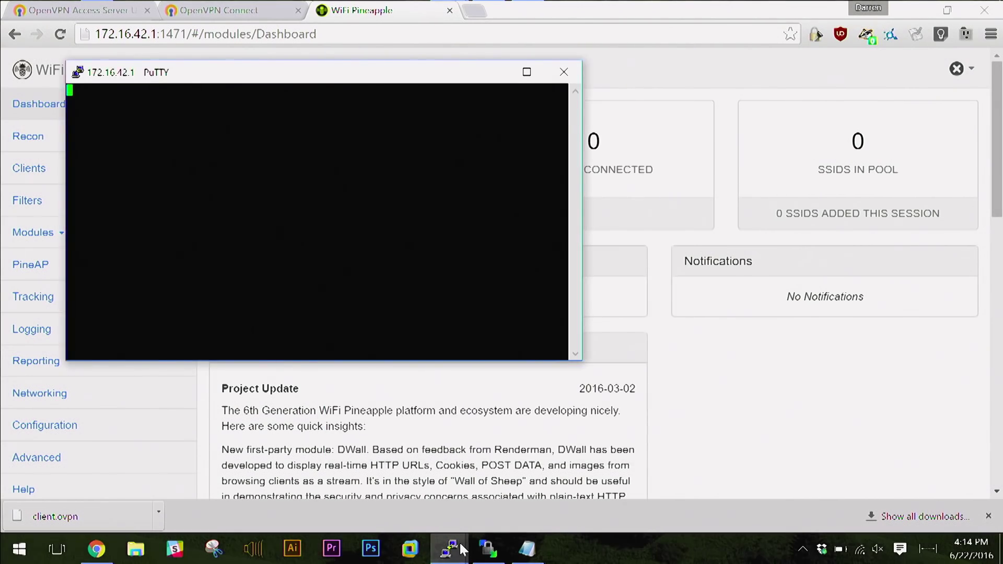
pyautogui.press('Tab')
pyautogui.press('Return')
pyautogui.press('Return')
pyautogui.press('Return')
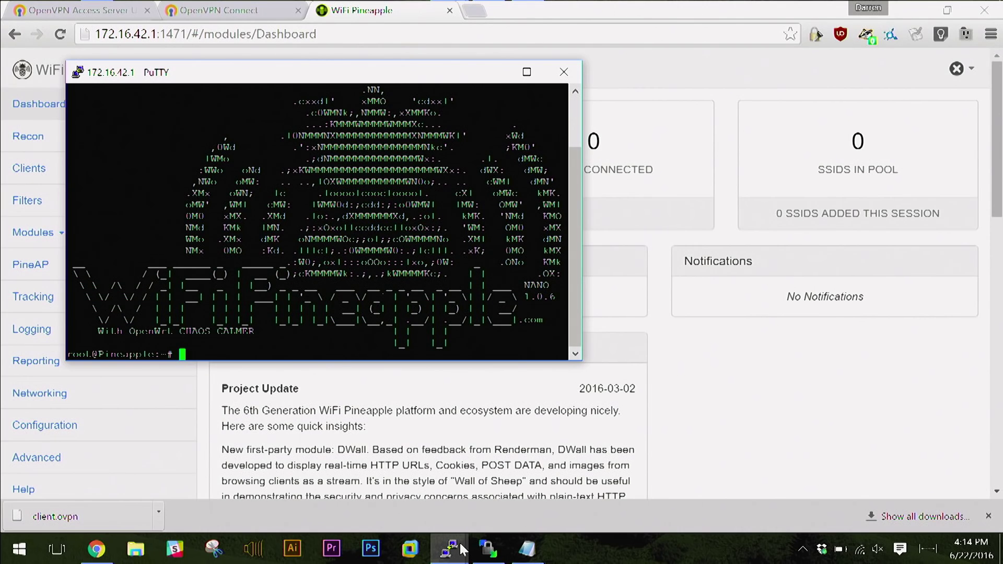
# Enlarge the terminal font and maximize the PuTTY window.
pyautogui.click(78, 72)
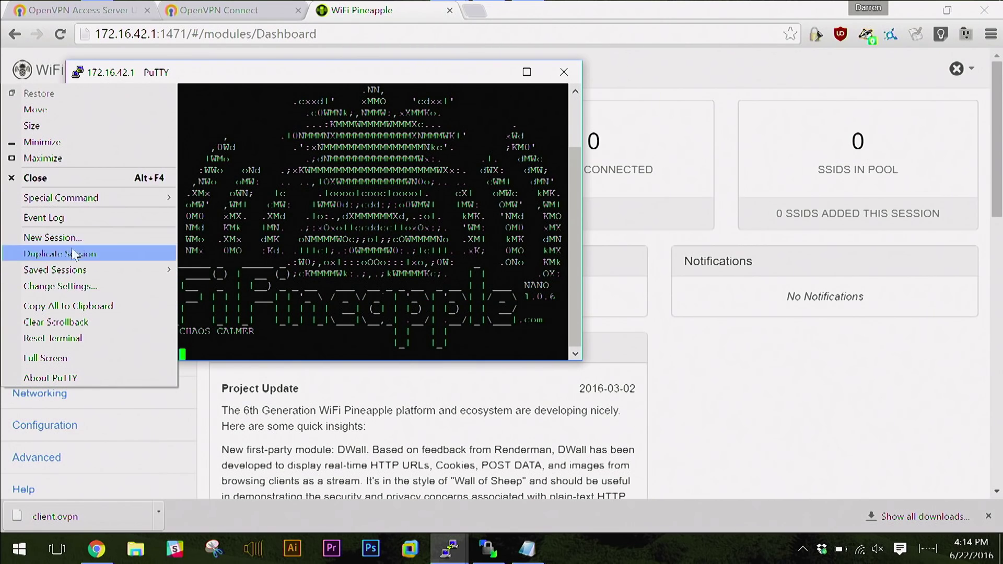
pyautogui.click(81, 286)
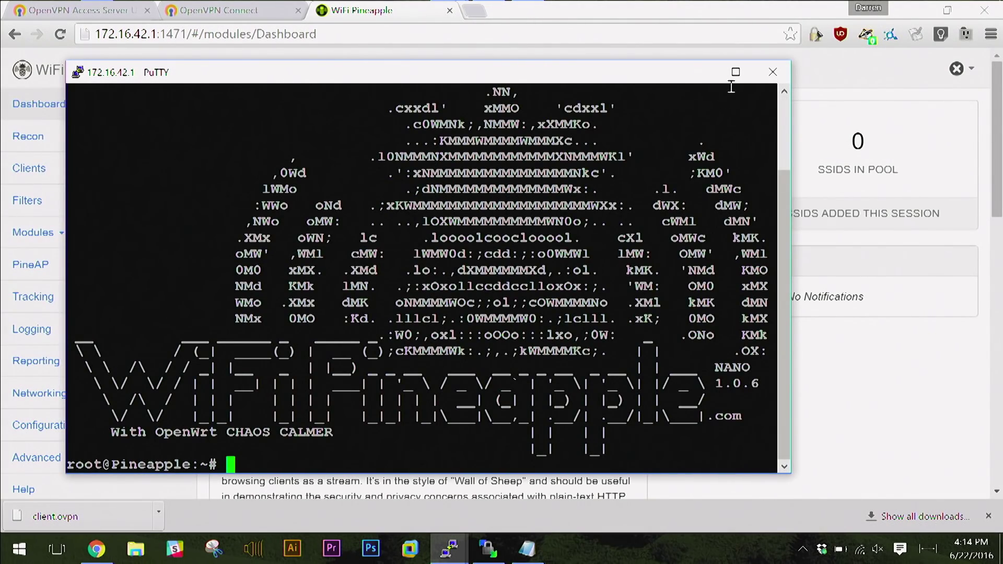
pyautogui.click(735, 72)
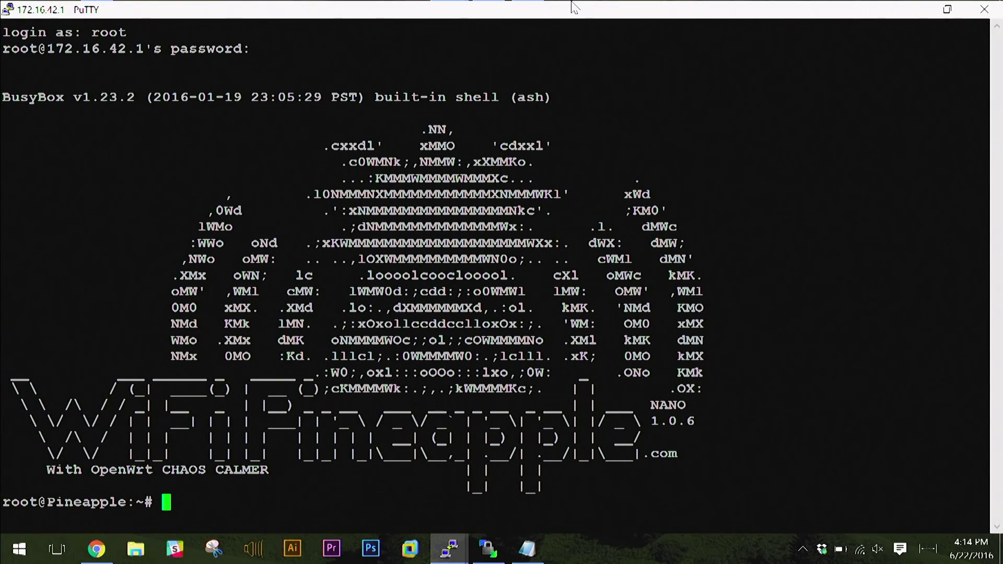
# Clear the screen and run ls to confirm client.ovpn is in the home folder.
pyautogui.hotkey('ctrl', 'l')
pyautogui.press('Return')
pyautogui.press('Return')
pyautogui.write('ls')
pyautogui.press('Return')
pyautogui.press('Return')
pyautogui.press('Return')
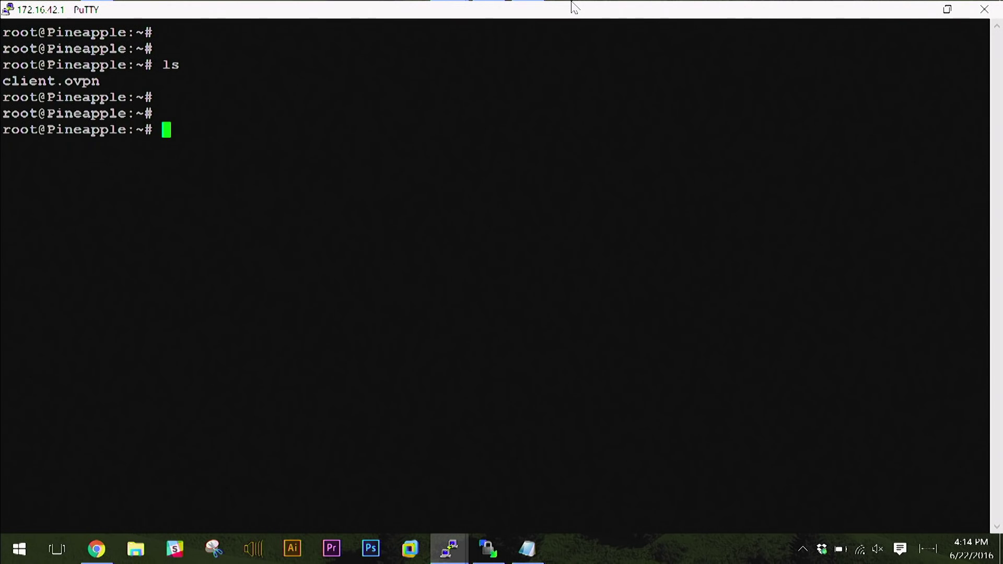
pyautogui.press('Return')
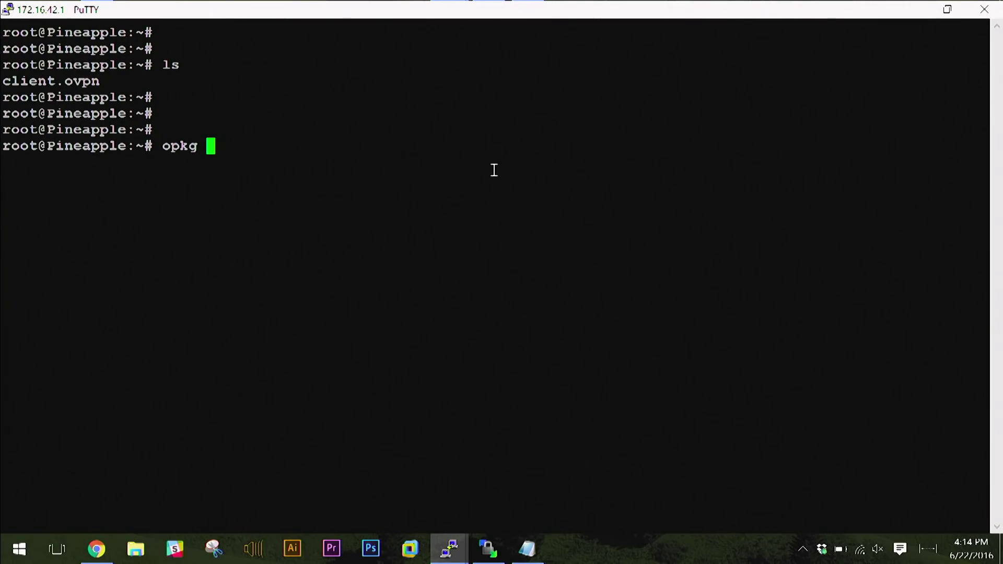
# Run opkg update to refresh the pineapple and chaos_calmer package lists.
pyautogui.write('update')
pyautogui.press('Return')
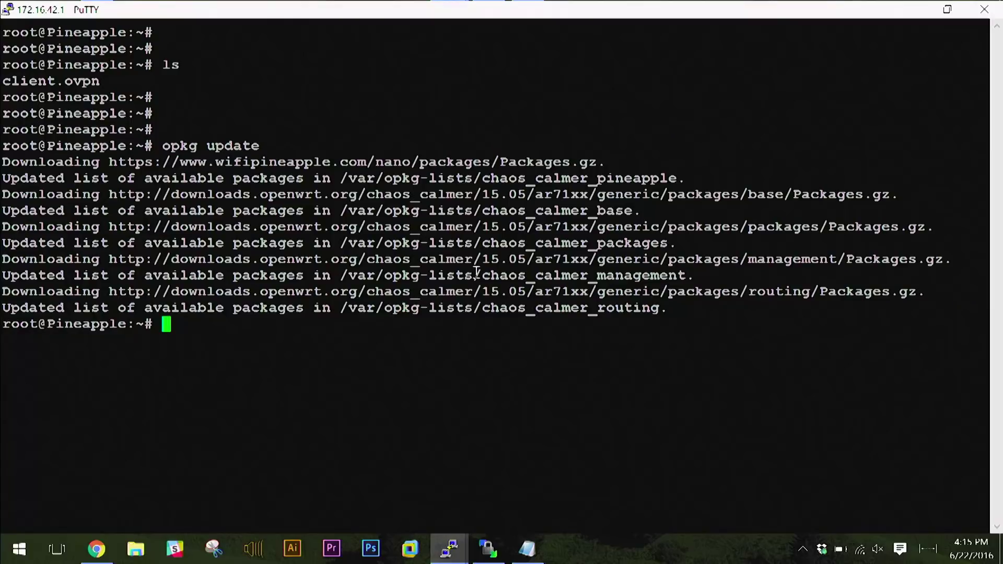
# Install openvpn-openssl 2.3.6-5 with opkg install, then clear the terminal.
pyautogui.press('Return')
pyautogui.press('Return')
pyautogui.write('opkg ')
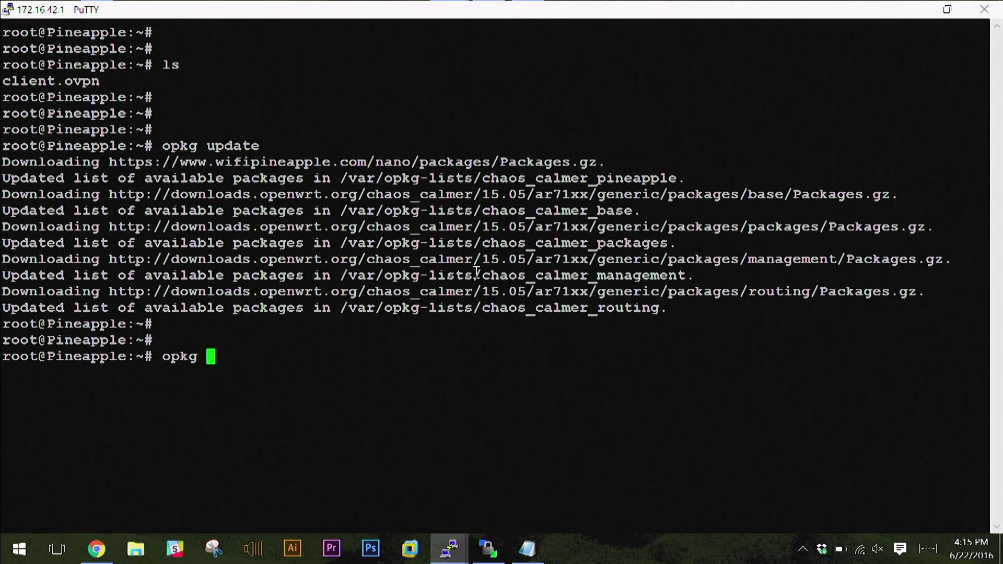
pyautogui.write('install openvpn-openssl')
pyautogui.press('Return')
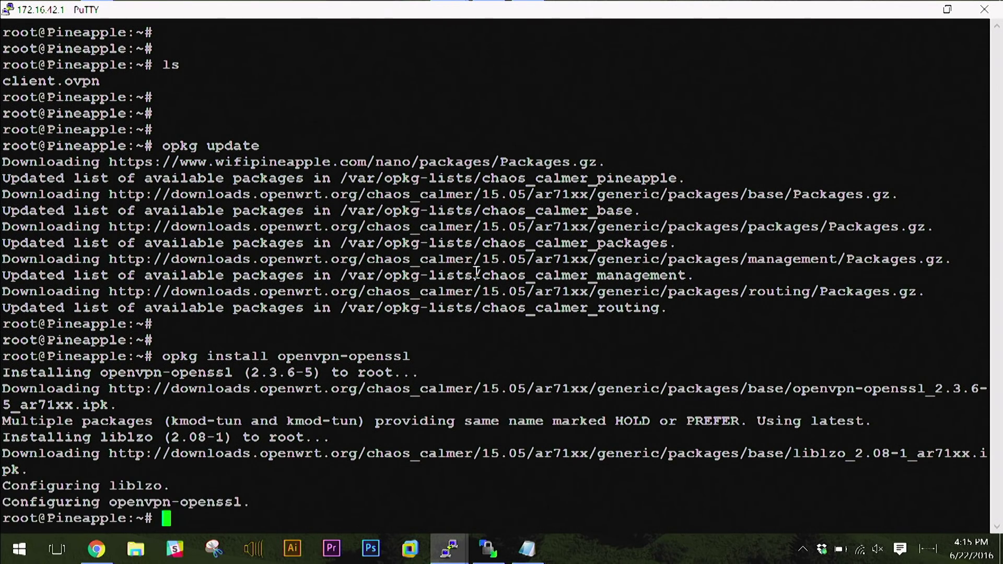
pyautogui.hotkey('ctrl', 'l')
pyautogui.press('Return')
pyautogui.press('Return')
pyautogui.press('Return')
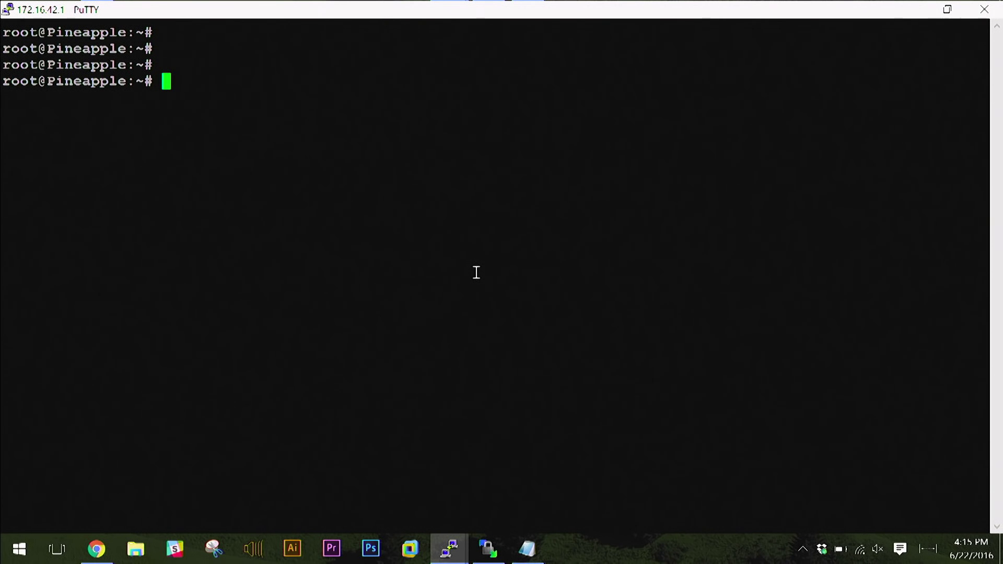
# Print the routing table and highlight the default gateway 10.73.31.1 on wlan1.
pyautogui.write('route')
pyautogui.press('Return')
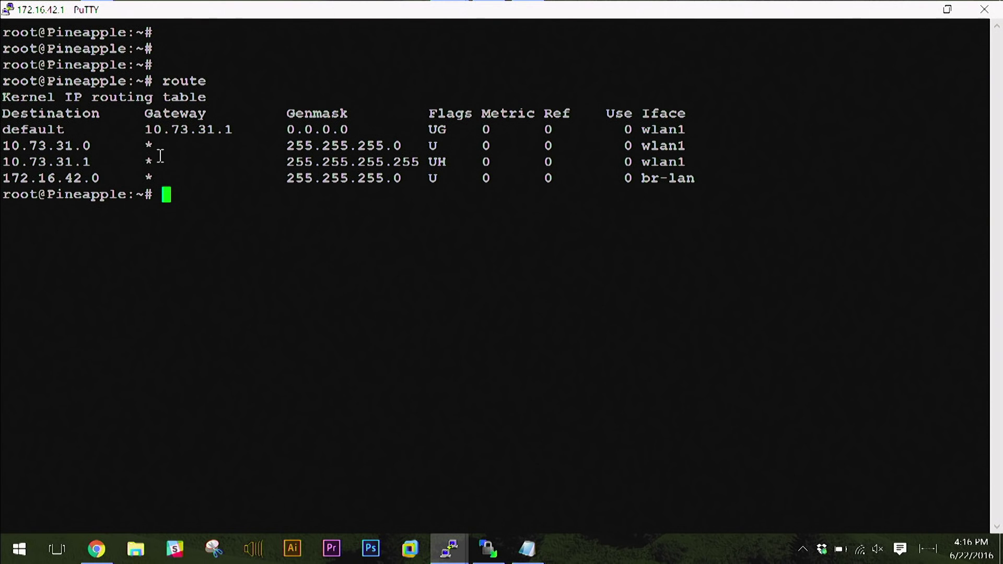
pyautogui.moveTo(149, 129); pyautogui.dragTo(185, 129)
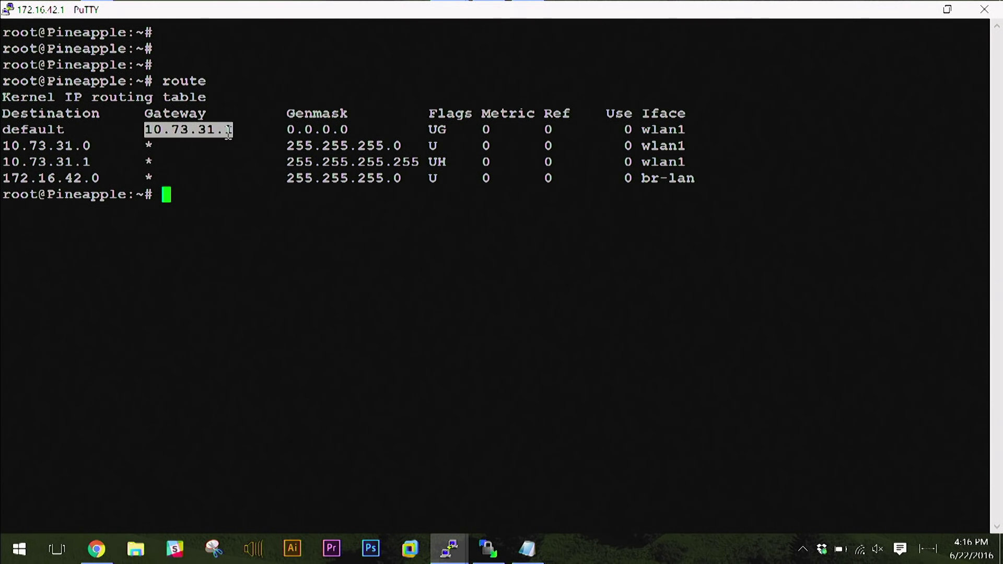
pyautogui.click(272, 193)
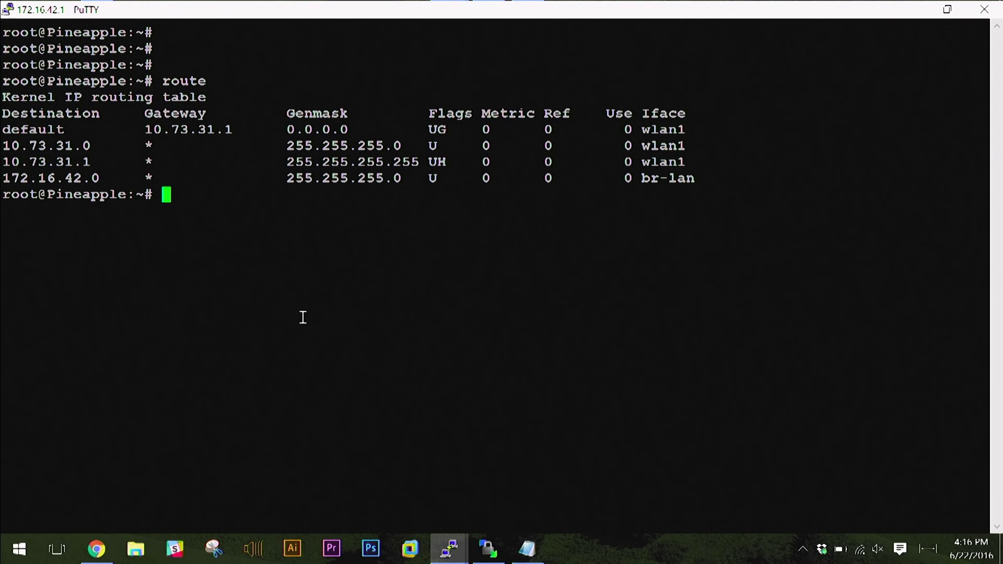
pyautogui.press('Return')
pyautogui.press('Return')
# Ping 8.8.8.8 to confirm 0% packet loss, then clear the screen.
pyautogui.write('ping 8.8.8.8')
pyautogui.press('Return')
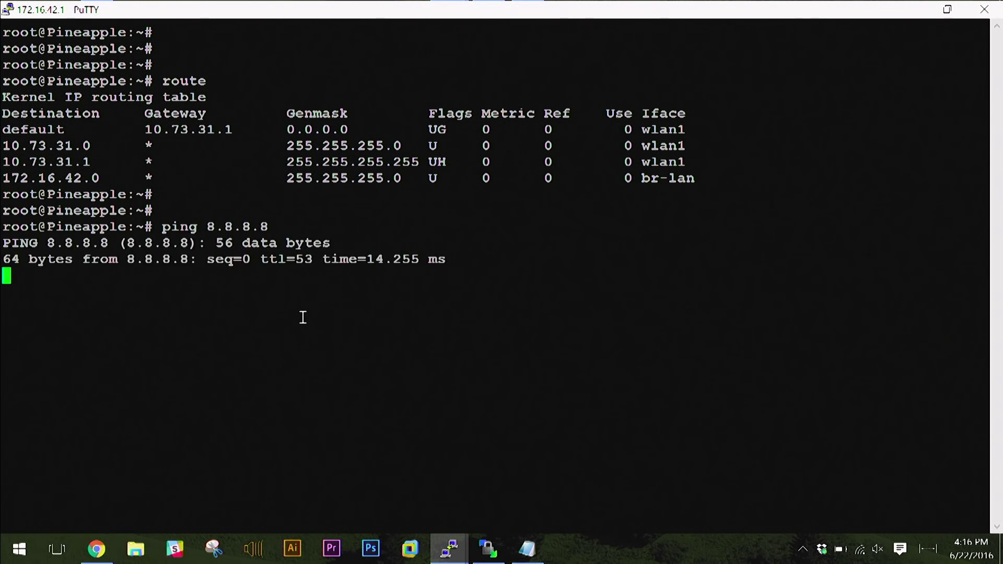
pyautogui.hotkey('ctrl', 'c')
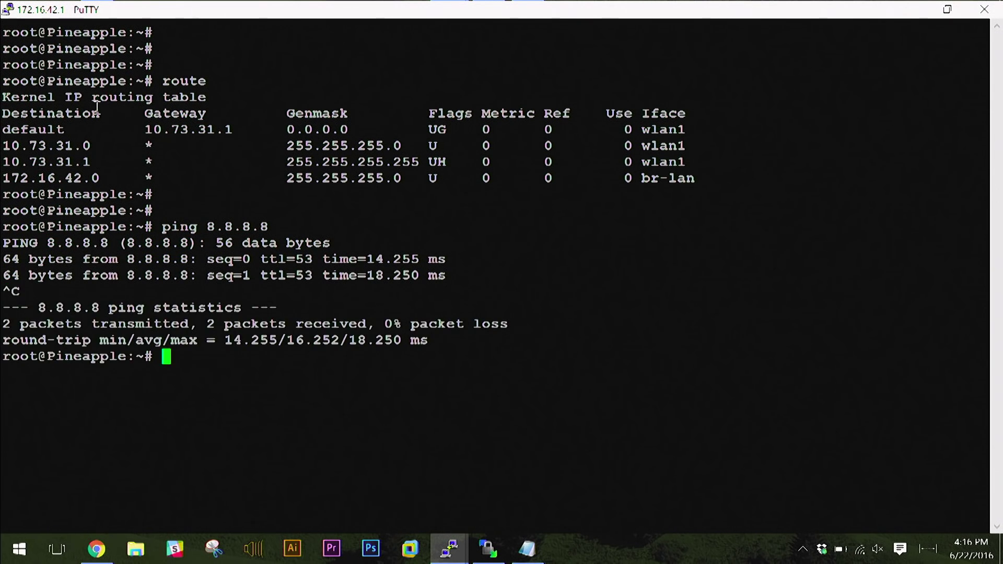
pyautogui.moveTo(3, 129); pyautogui.dragTo(235, 130)
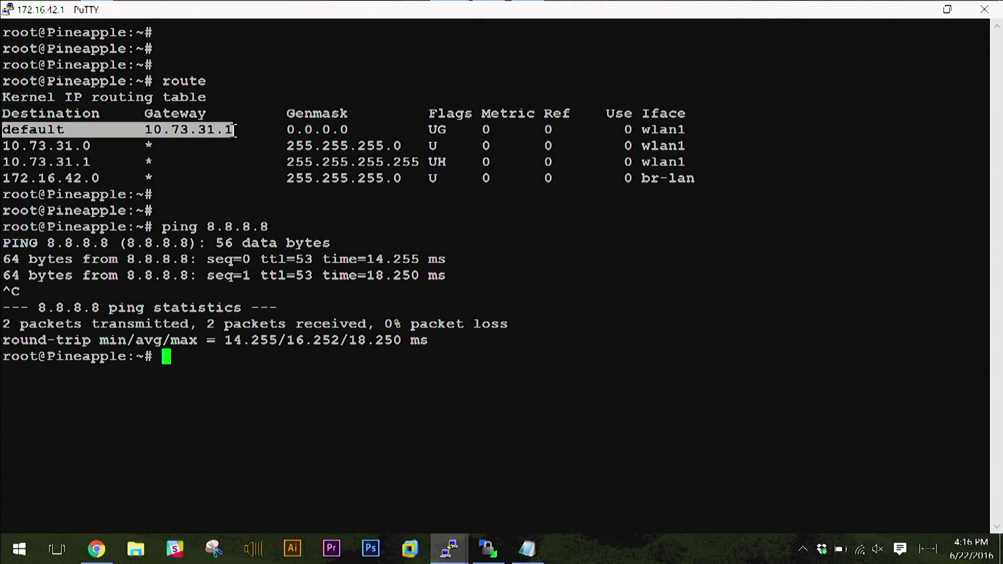
pyautogui.click(269, 173)
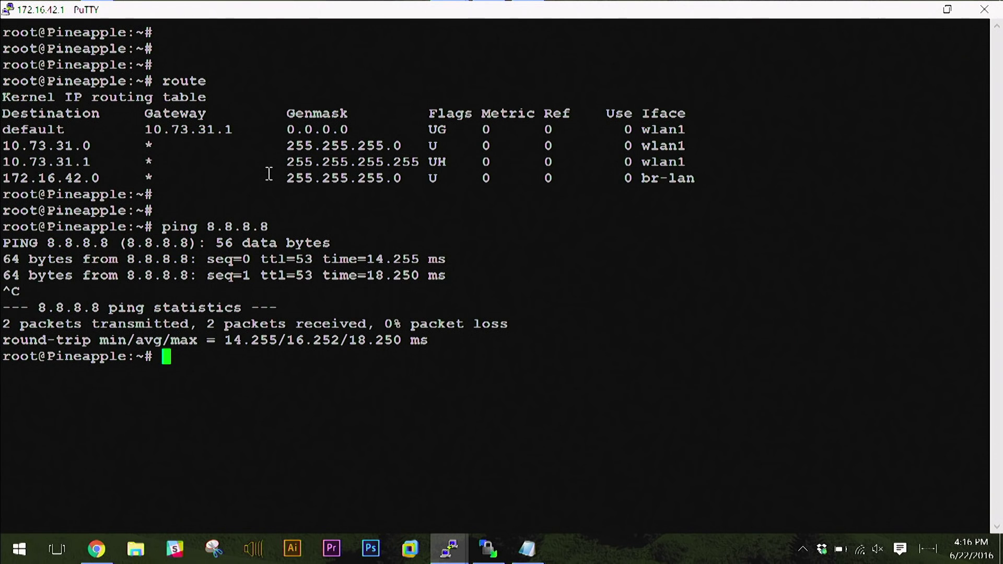
pyautogui.hotkey('ctrl', 'l')
pyautogui.press('Return')
pyautogui.press('Return')
pyautogui.press('Up')
# Run ls to locate client.ovpn in the home folder.
pyautogui.press('Up')
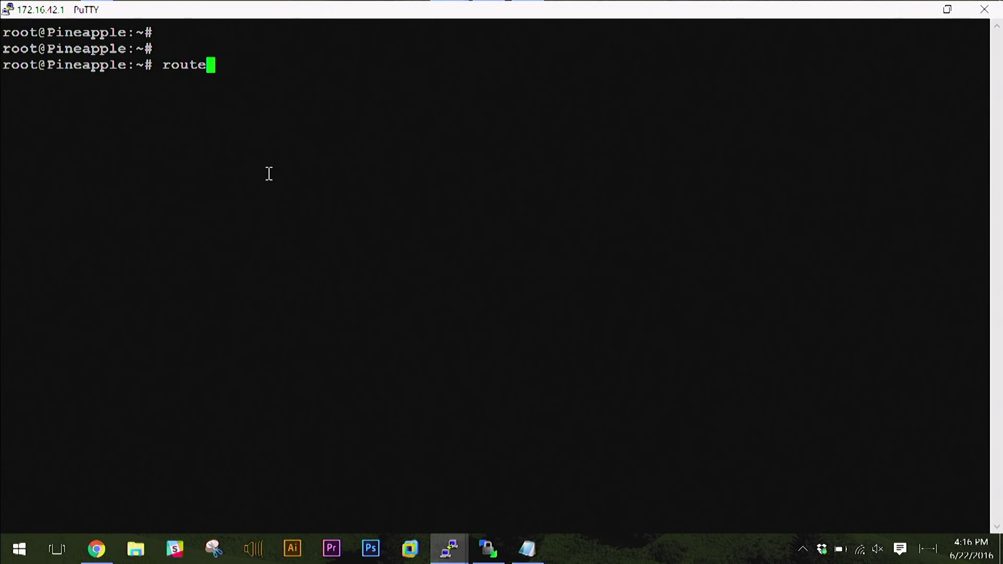
pyautogui.press('Up')
pyautogui.press('BackSpace')
pyautogui.press('BackSpace')
pyautogui.press('BackSpace')
pyautogui.press('BackSpace')
pyautogui.press('BackSpace')
pyautogui.press('BackSpace')
pyautogui.press('BackSpace')
pyautogui.press('BackSpace')
pyautogui.press('BackSpace')
pyautogui.press('BackSpace')
pyautogui.press('BackSpace')
pyautogui.press('BackSpace')
pyautogui.press('BackSpace')
pyautogui.press('BackSpace')
pyautogui.press('BackSpace')
pyautogui.press('BackSpace')
pyautogui.press('BackSpace')
pyautogui.press('BackSpace')
pyautogui.press('BackSpace')
pyautogui.press('BackSpace')
pyautogui.write('openvpn')
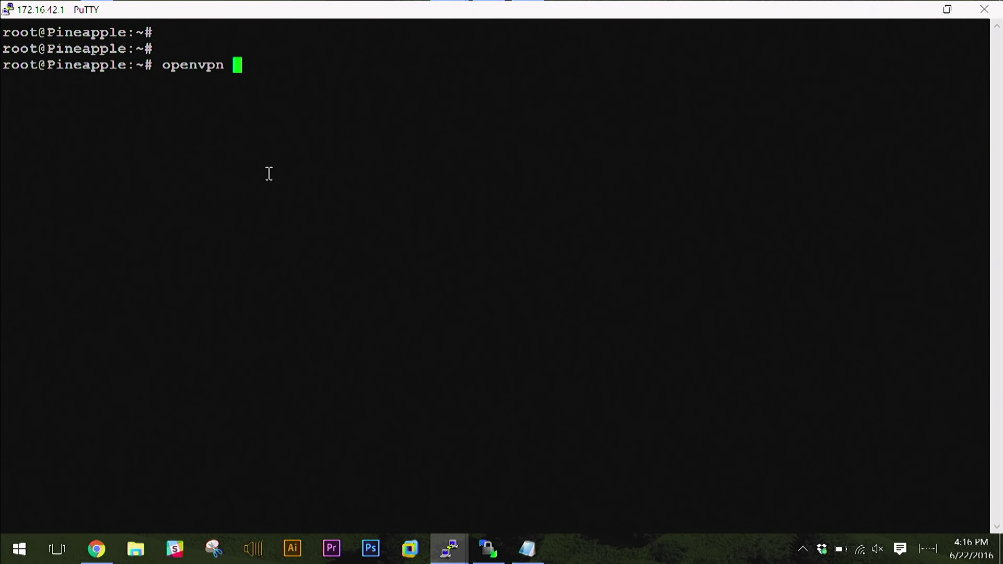
pyautogui.press('BackSpace')
pyautogui.press('BackSpace')
pyautogui.press('BackSpace')
pyautogui.press('BackSpace')
pyautogui.press('BackSpace')
pyautogui.press('BackSpace')
pyautogui.press('BackSpace')
pyautogui.press('BackSpace')
pyautogui.write('dir')
pyautogui.press('BackSpace')
pyautogui.press('BackSpace')
pyautogui.press('BackSpace')
pyautogui.write('ls')
pyautogui.press('Return')
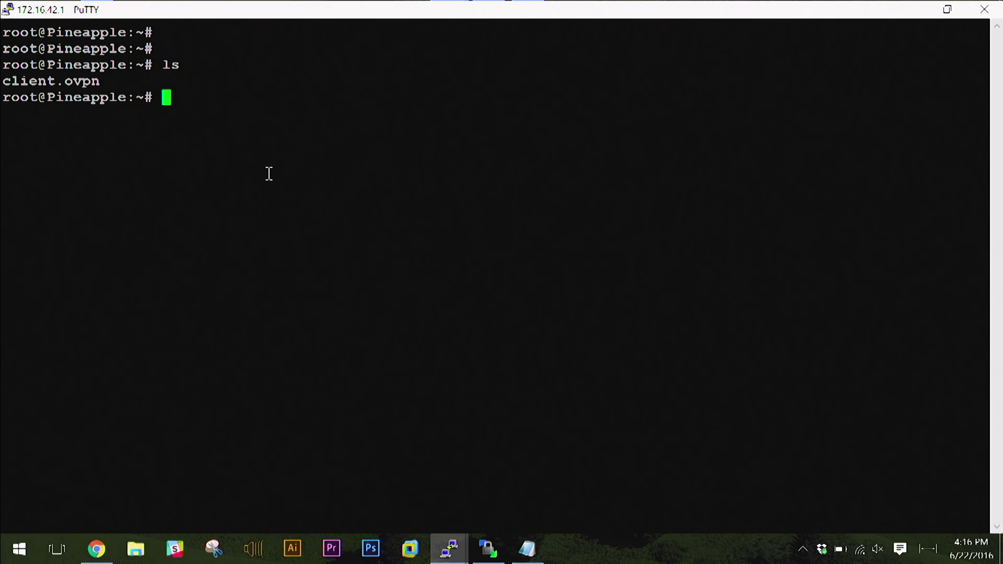
pyautogui.press('Return')
pyautogui.press('Return')
# Start openvpn client.ovpn and confirm tun0 at 172.27.232.2 reaches Initialization Sequence Completed.
pyautogui.write('opvpn')
pyautogui.press('BackSpace')
pyautogui.press('BackSpace')
pyautogui.press('BackSpace')
pyautogui.write('envpn cli')
pyautogui.press('Tab')
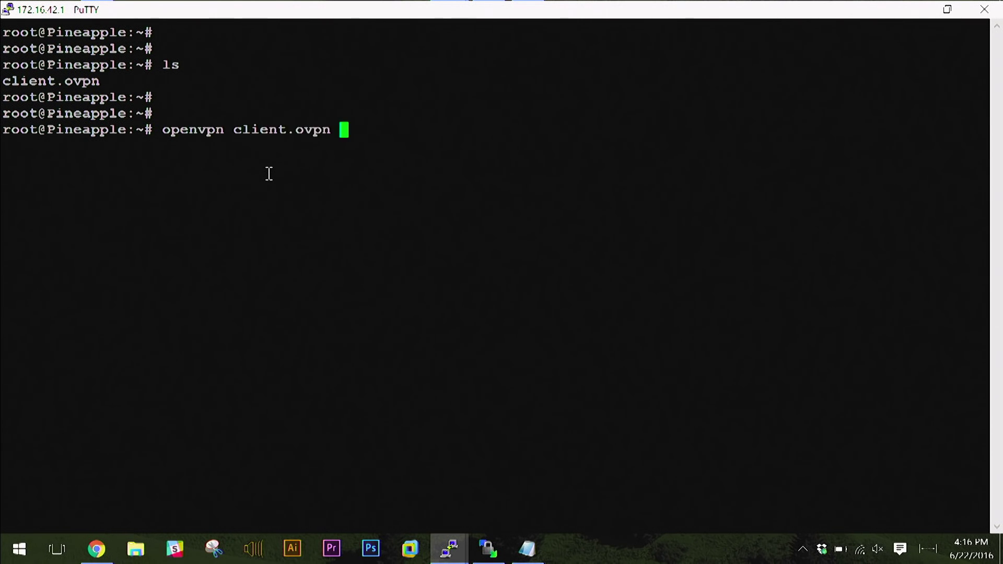
pyautogui.press('BackSpace')
pyautogui.press('Return')
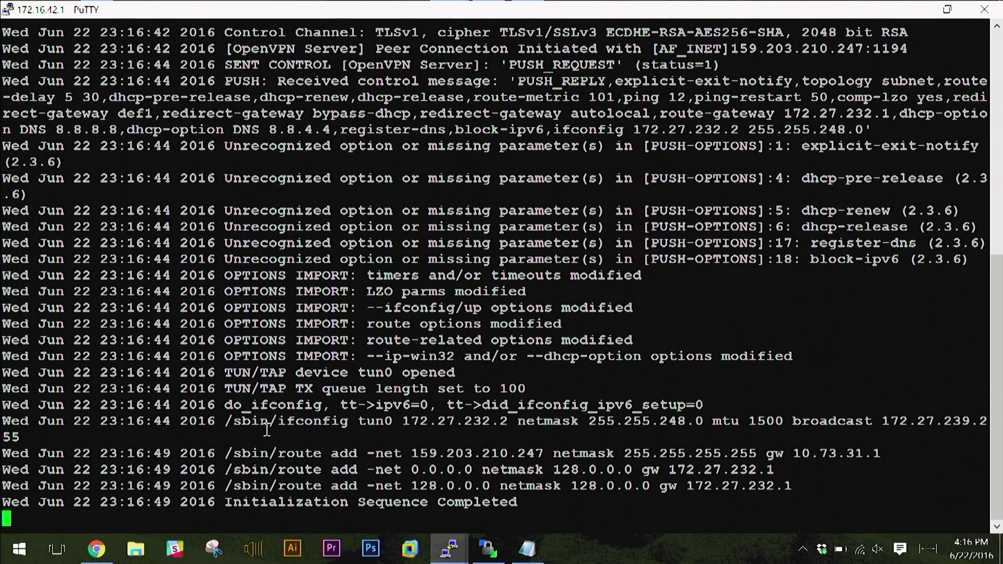
pyautogui.moveTo(227, 502); pyautogui.dragTo(521, 503)
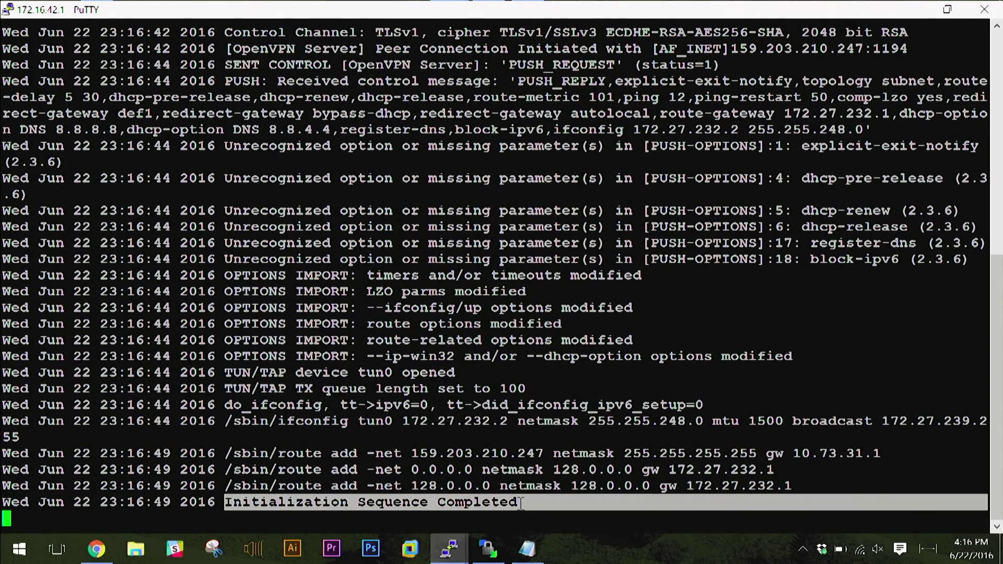
pyautogui.click(615, 464)
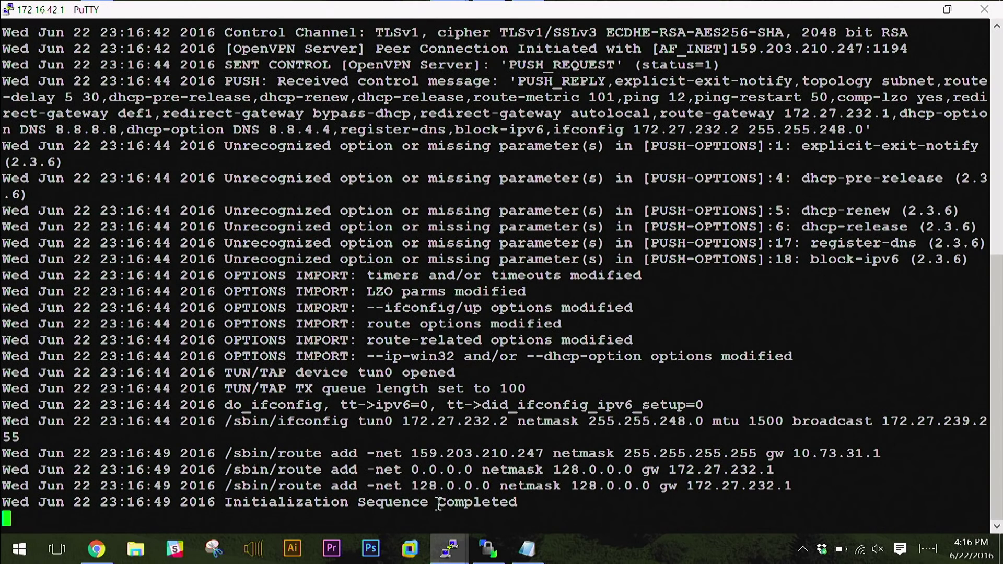
pyautogui.middleClick(442, 554)
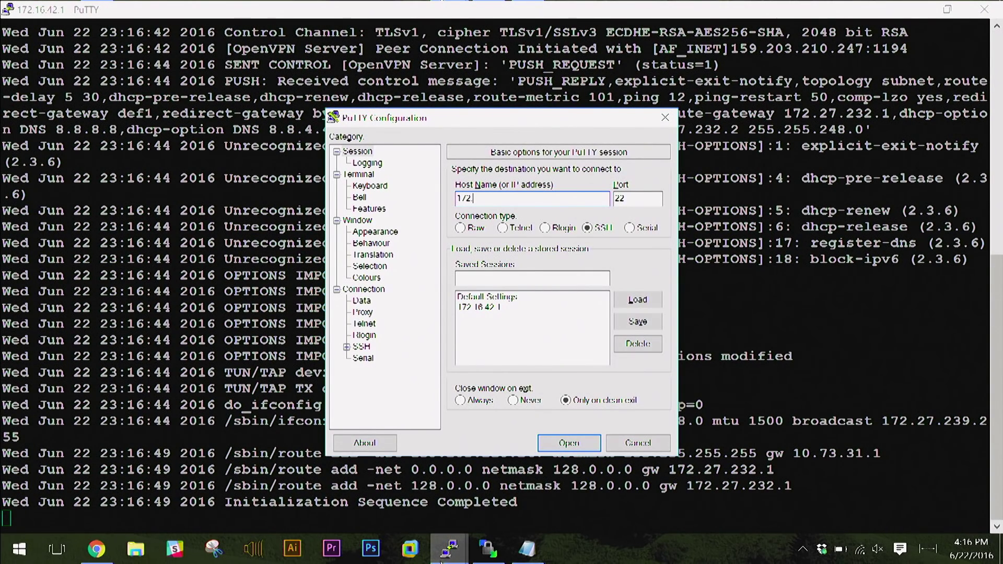
# Log in as root in a second session and confirm the default route goes via 172.27.232.1 on tun0.
pyautogui.press('Return')
pyautogui.write('roo')
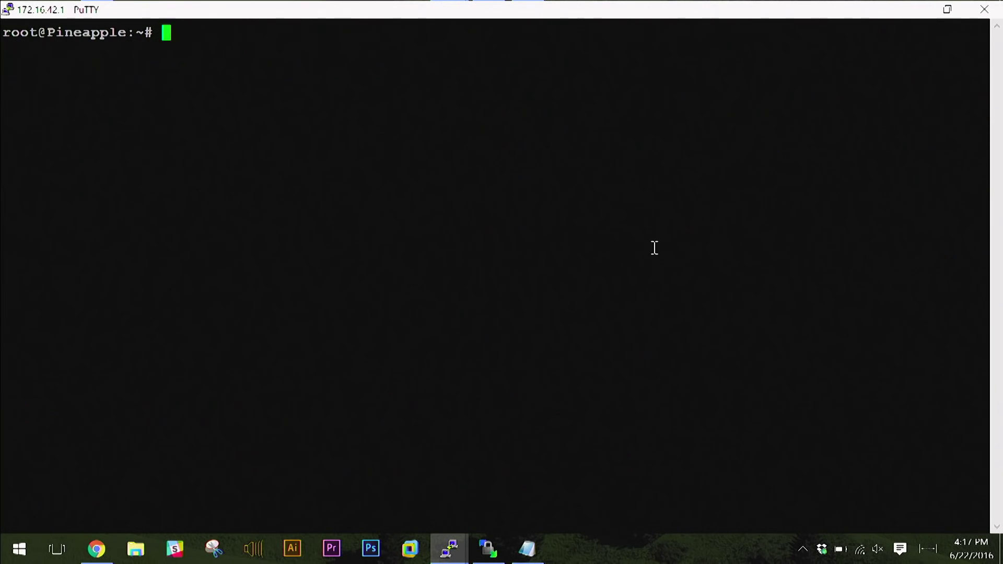
pyautogui.press('Return')
pyautogui.press('Return')
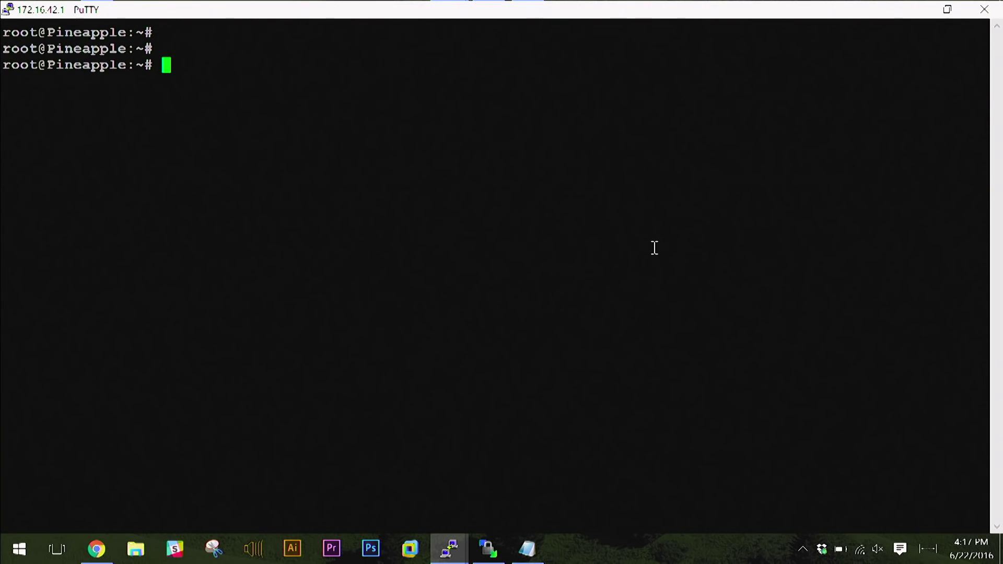
pyautogui.write('route')
pyautogui.press('Return')
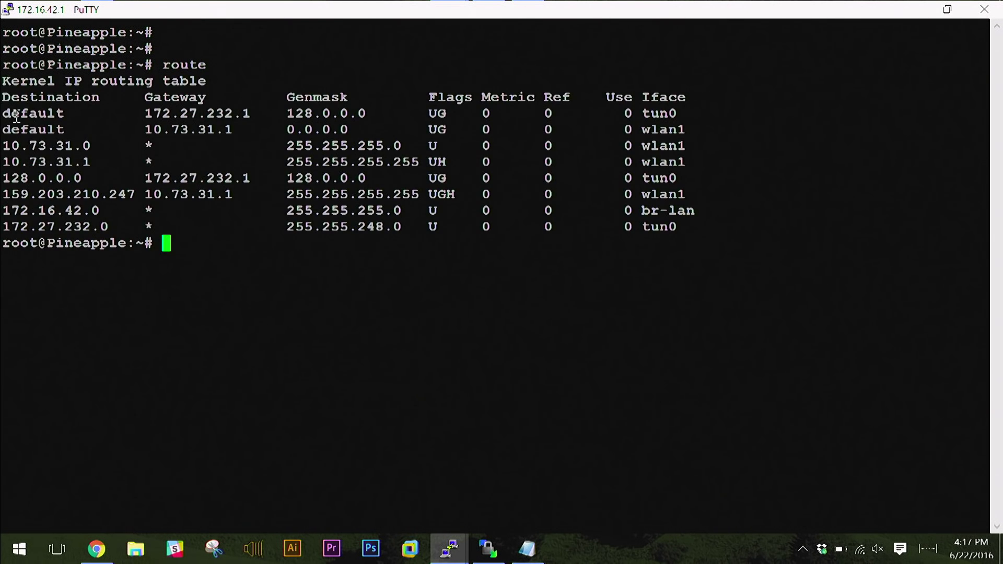
pyautogui.moveTo(27, 119); pyautogui.dragTo(245, 115)
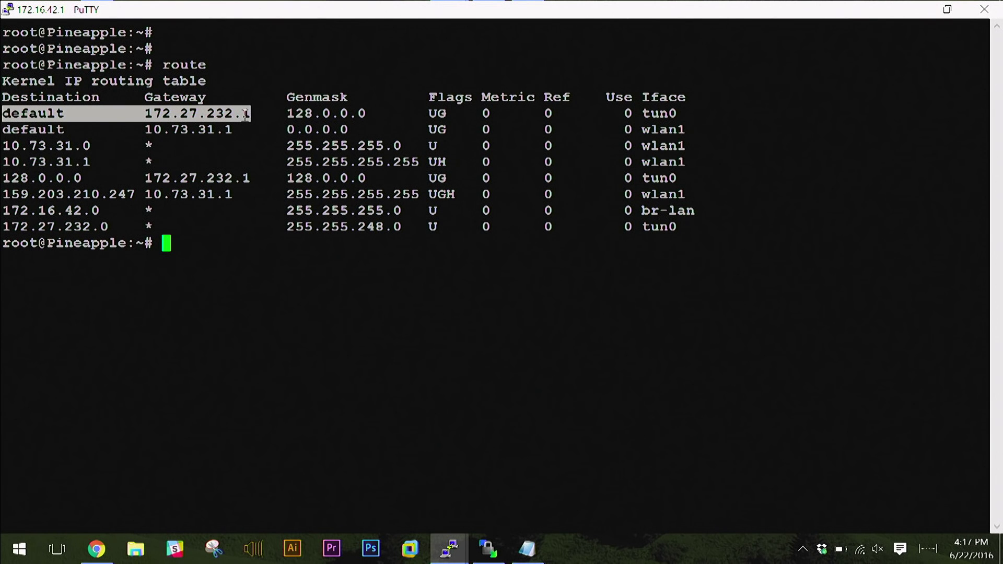
pyautogui.click(278, 160)
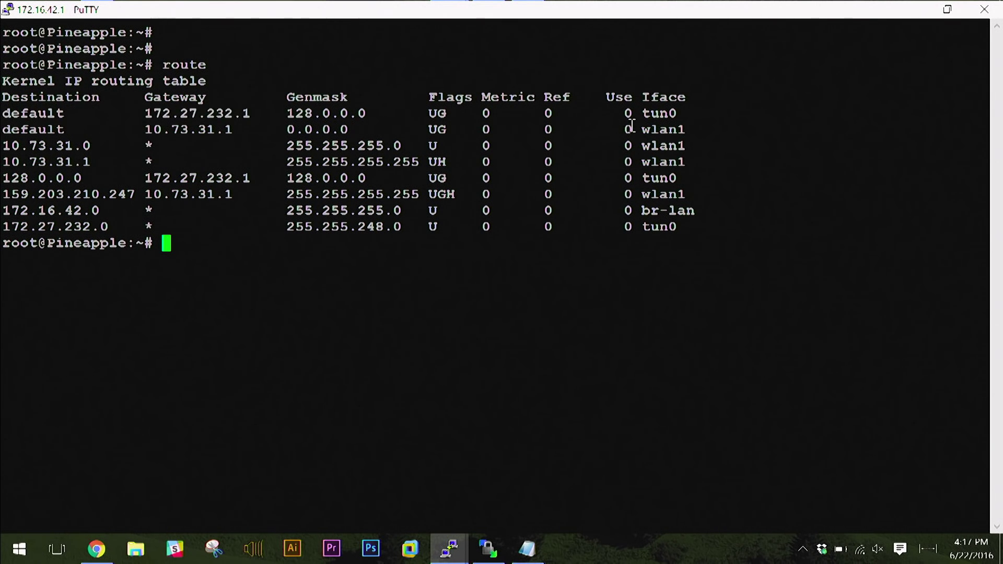
pyautogui.moveTo(635, 114); pyautogui.dragTo(679, 113)
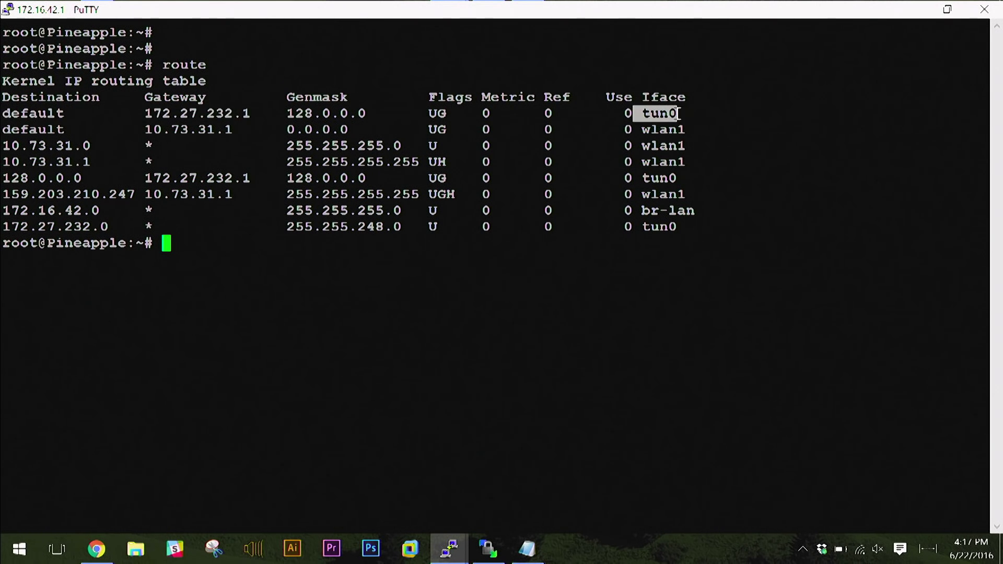
pyautogui.click(662, 179)
# Run ifconfig and highlight the tun0 interface at 172.27.232.2.
pyautogui.write('ifconfig')
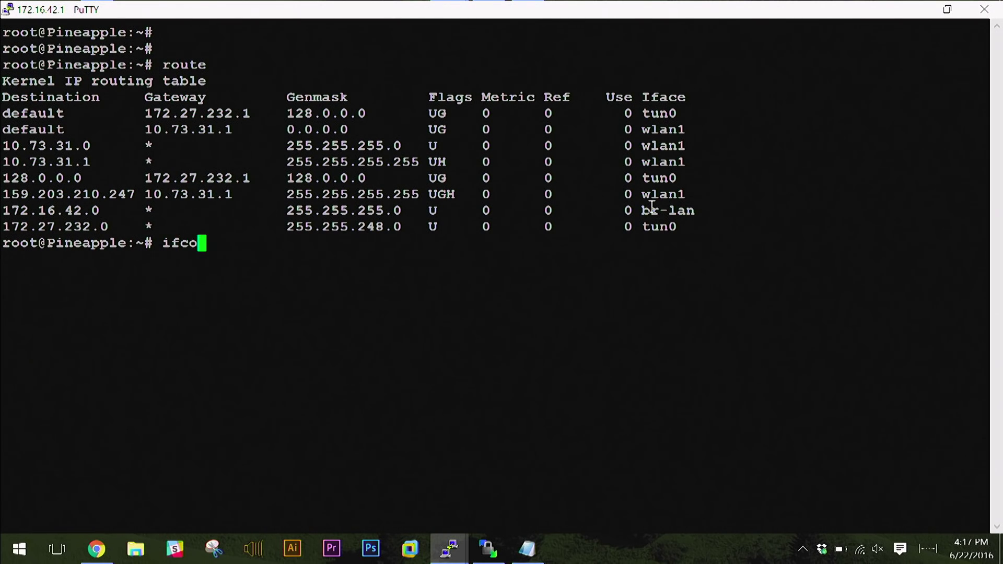
pyautogui.press('Return')
pyautogui.scroll(1, 115, 302)
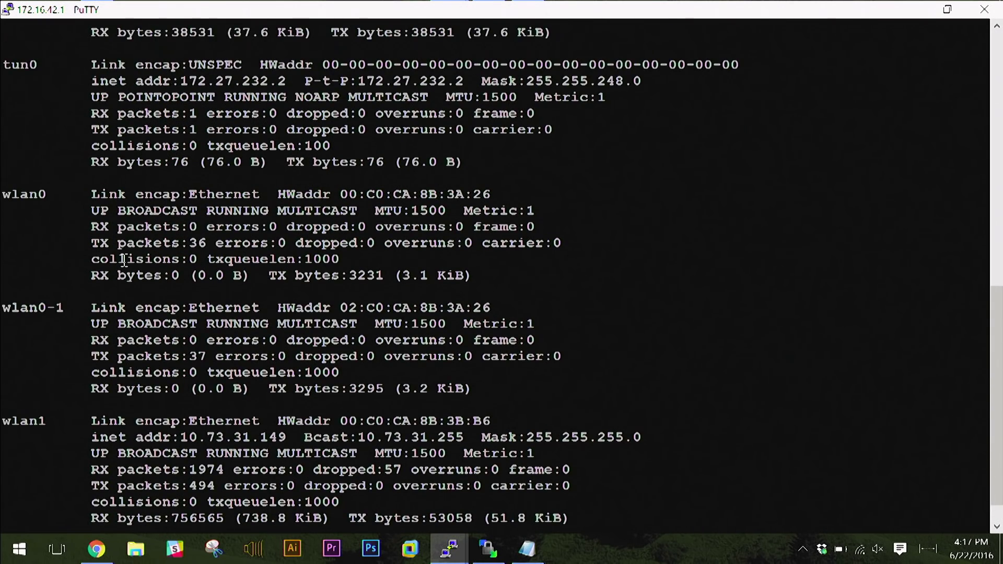
pyautogui.moveTo(92, 64); pyautogui.dragTo(581, 164)
pyautogui.click(525, 157)
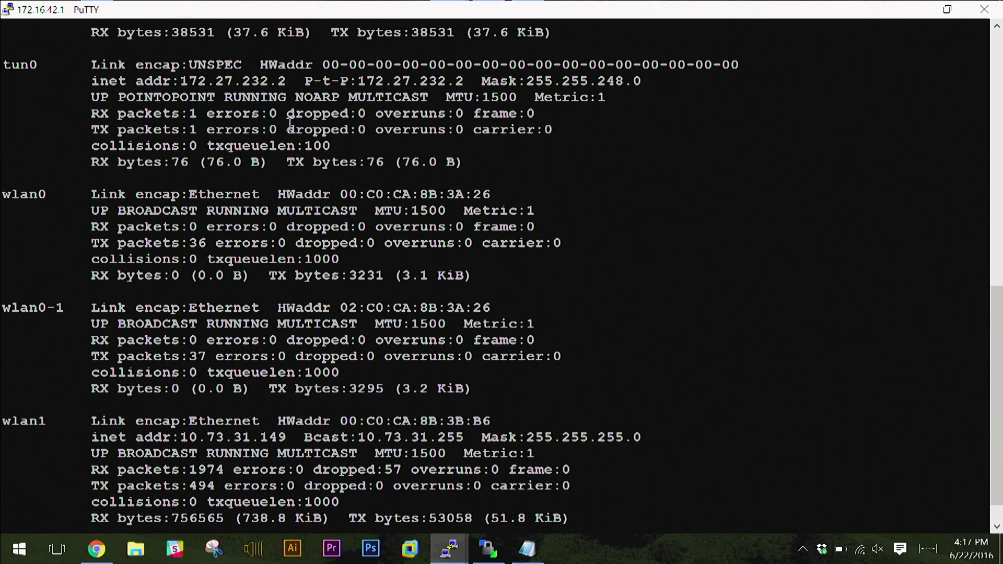